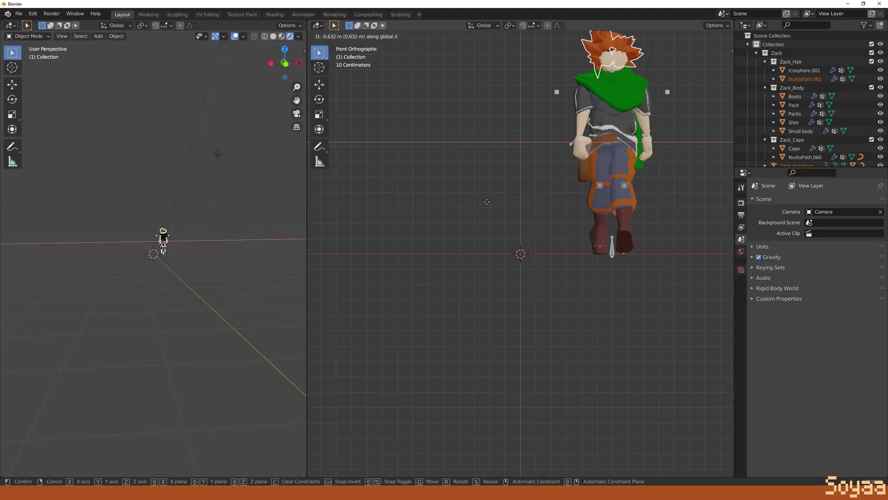
key(g)
key(x)
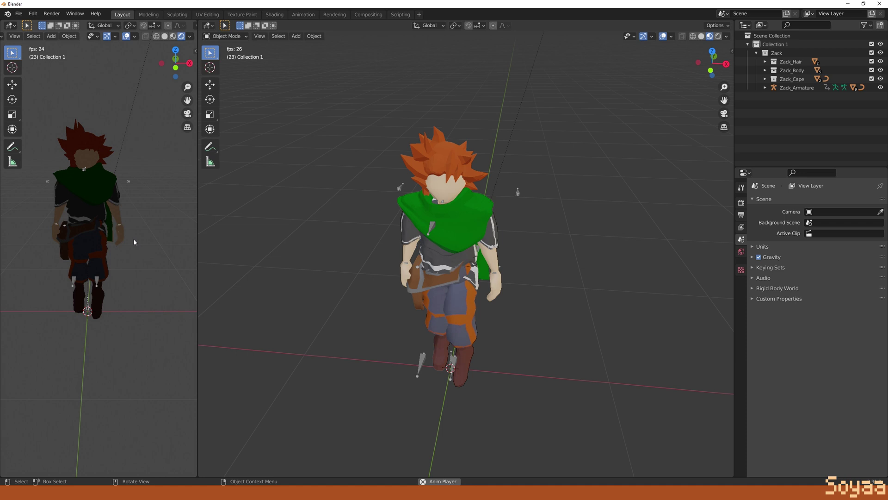
scroll(105, 243, down, 3)
middle_drag(134, 242, 102, 243)
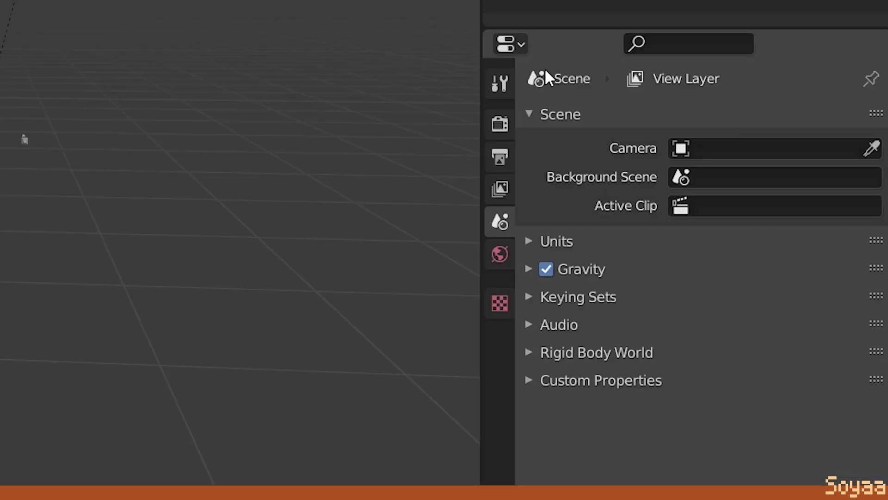
- Set the render engine to Cycles with GPU Compute as the device, and use 20 render samples
click(499, 124)
click(769, 121)
click(708, 194)
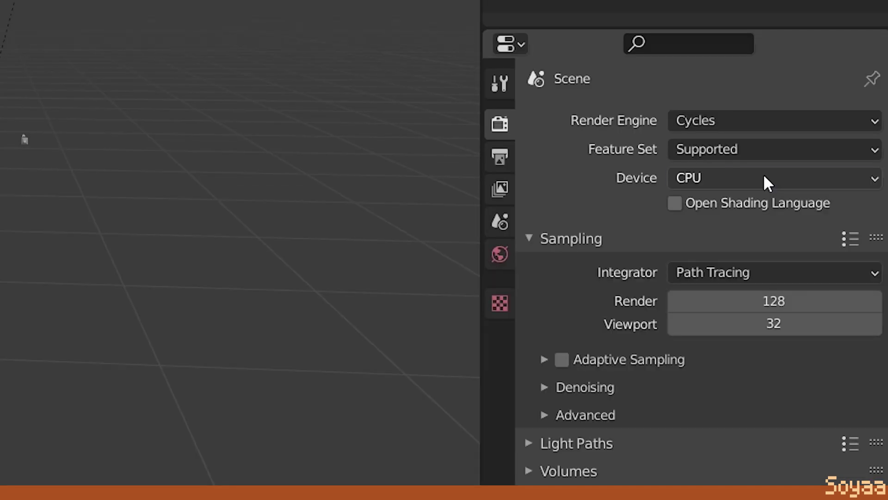
click(765, 180)
click(740, 228)
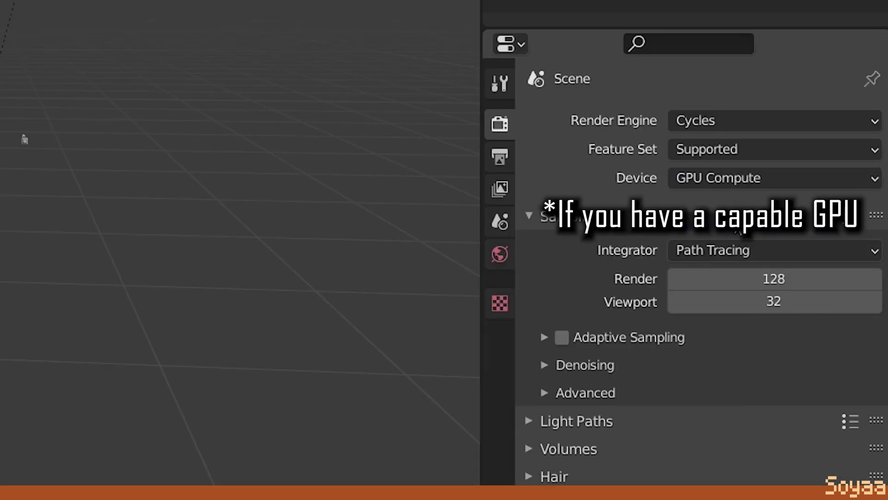
click(777, 279)
text(20)
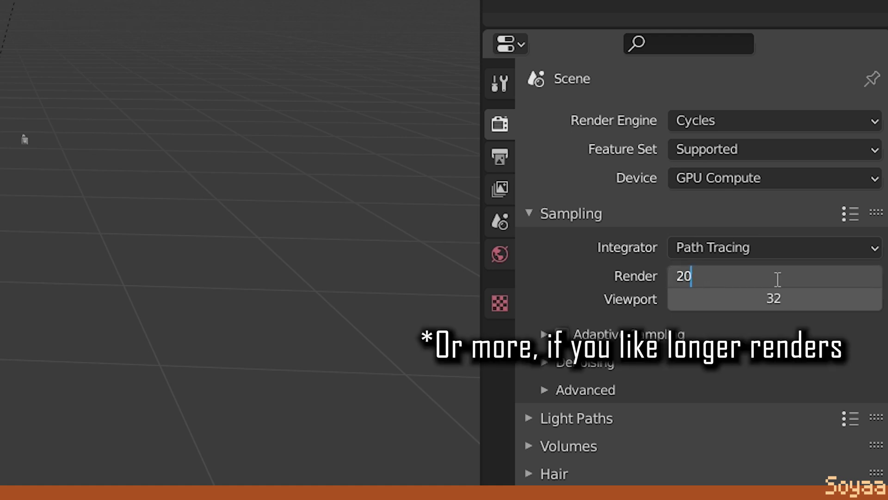
key(Return)
- In the film settings, set the pixel filter width to 0.01 px and enable the transparent background
scroll(520, 351, down, 6)
click(535, 326)
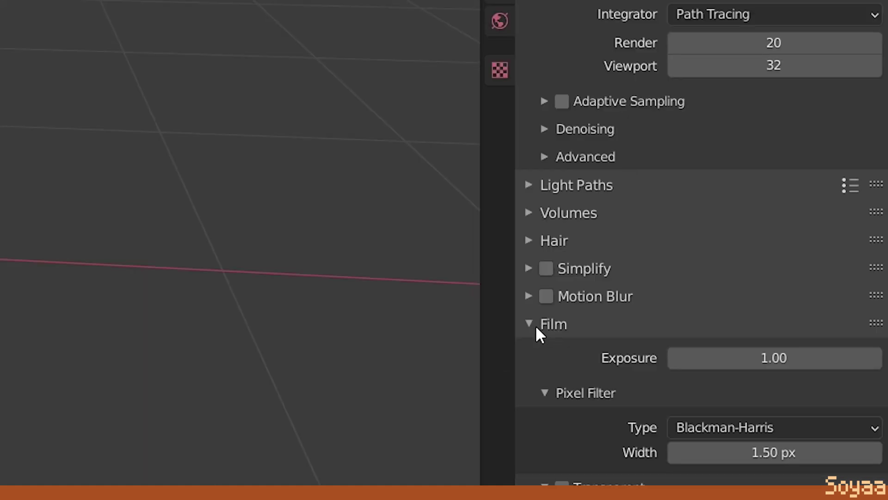
drag(766, 453, 684, 452)
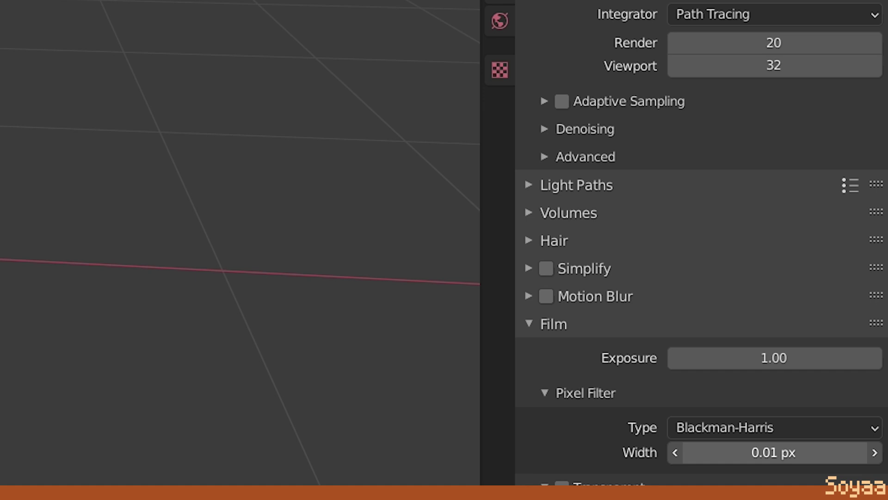
scroll(621, 400, down, 2)
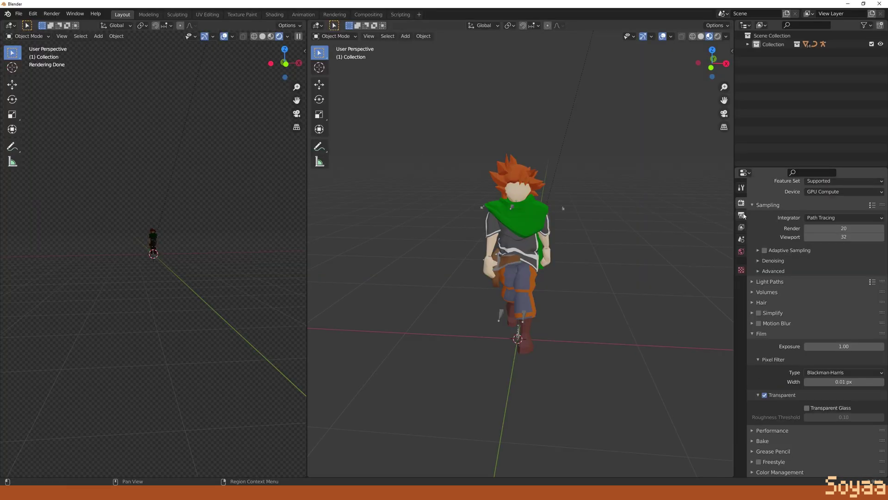
- Set the output resolution's X value to 1080 px for a square render
click(742, 217)
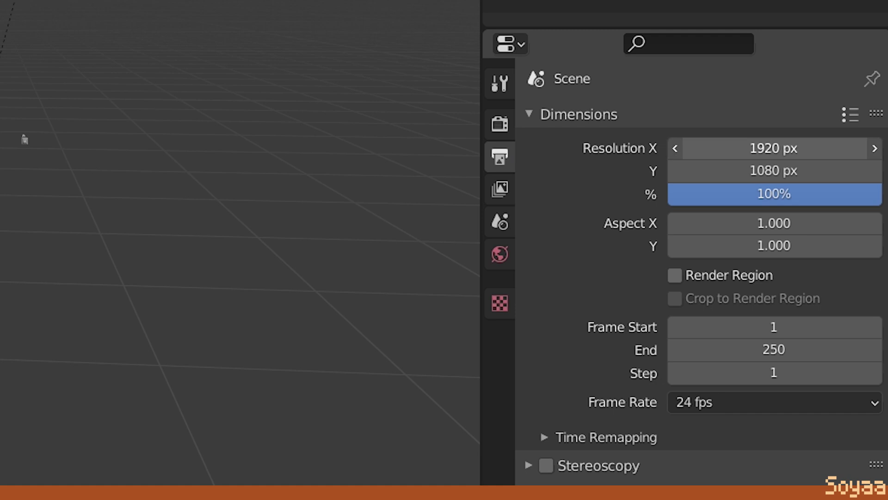
click(838, 213)
text(0)
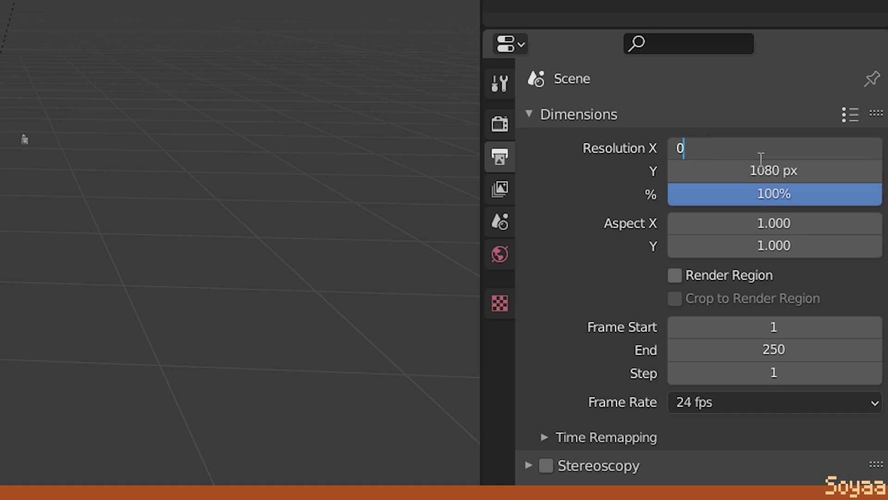
text(080)
key(Return)
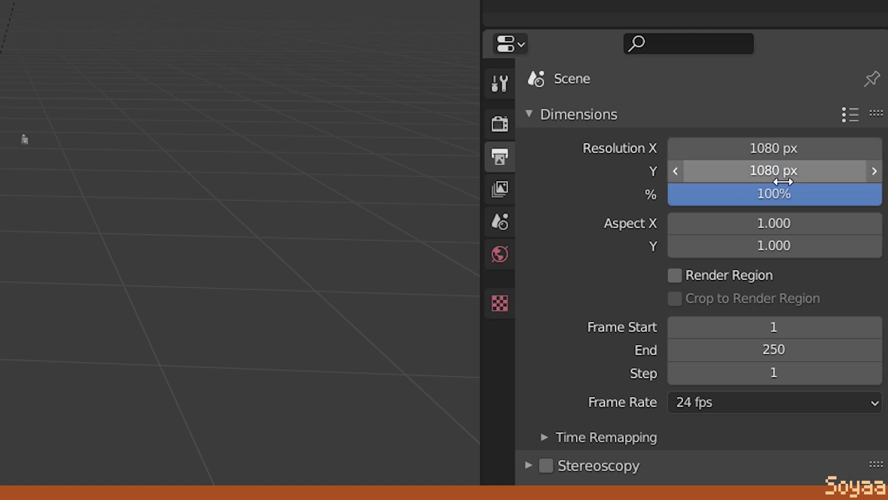
- Set the end frame to 64 and use a custom frame rate of 12 fps
click(805, 360)
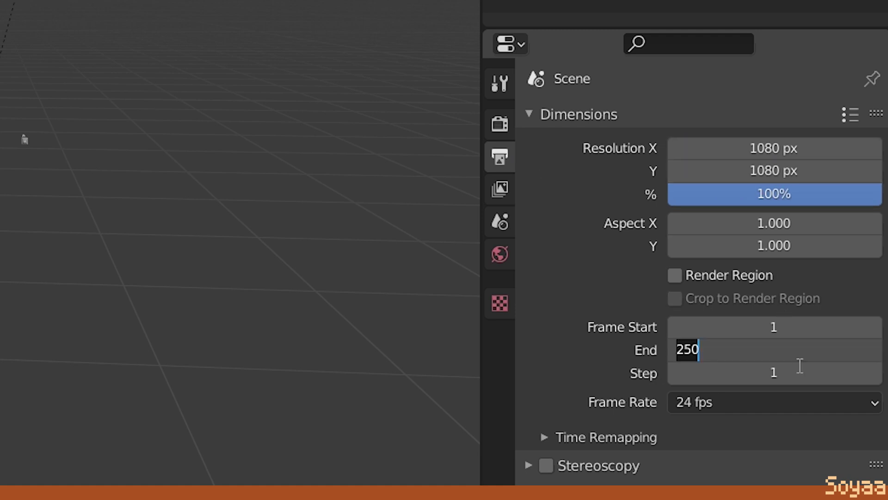
text(64)
key(Return)
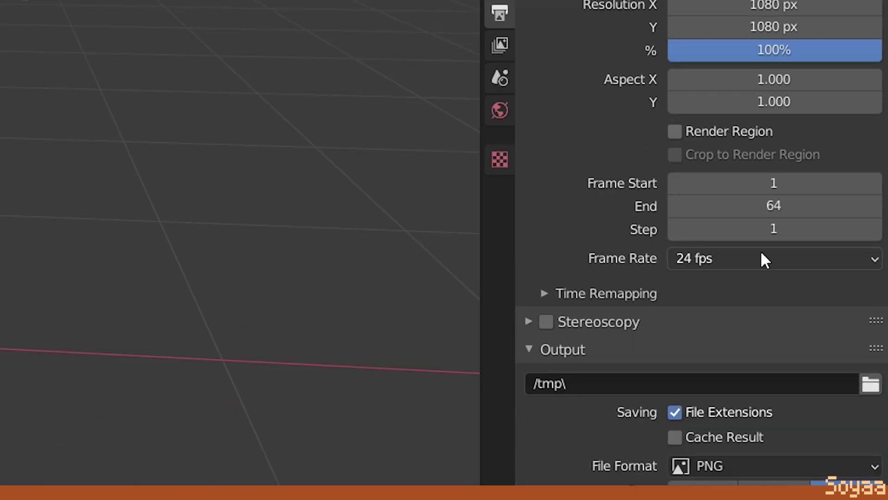
click(761, 401)
click(717, 239)
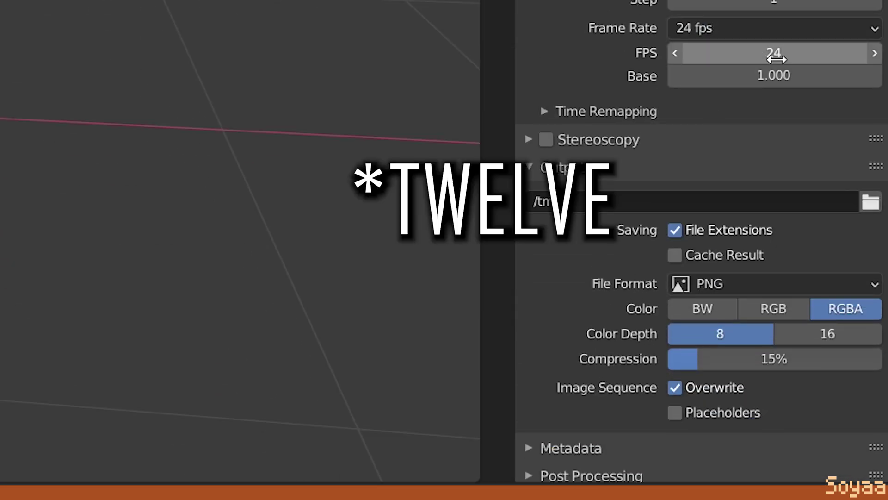
click(735, 54)
text(12)
key(Return)
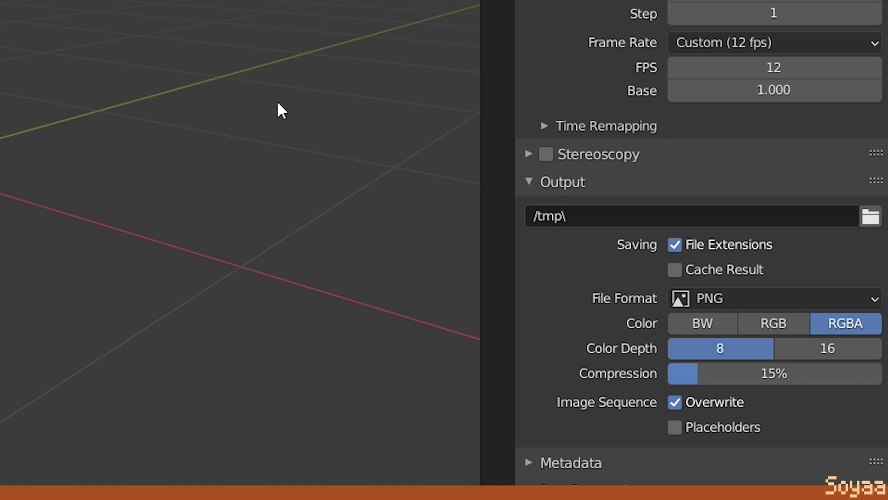
- Set the PNG output's color depth to 16 and reduce its compression
click(824, 347)
drag(786, 376, 668, 374)
scroll(670, 321, down, 1)
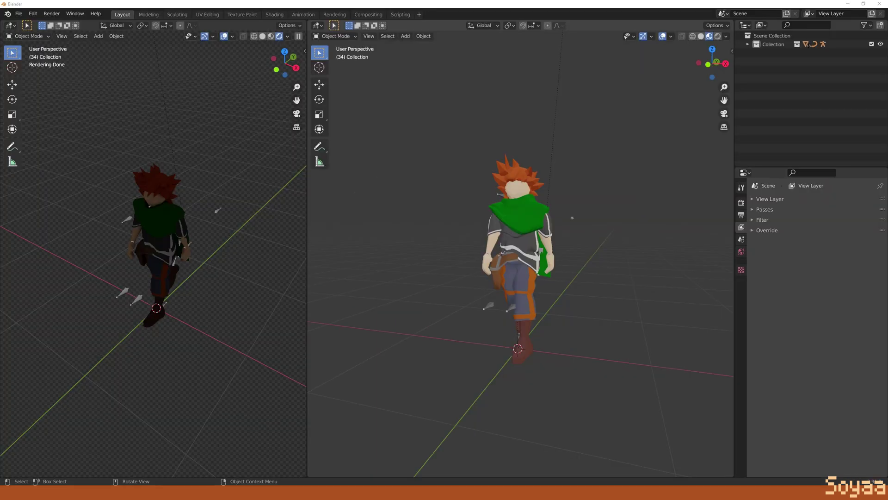
- Add a sun light at the character's feet
key(shift+a)
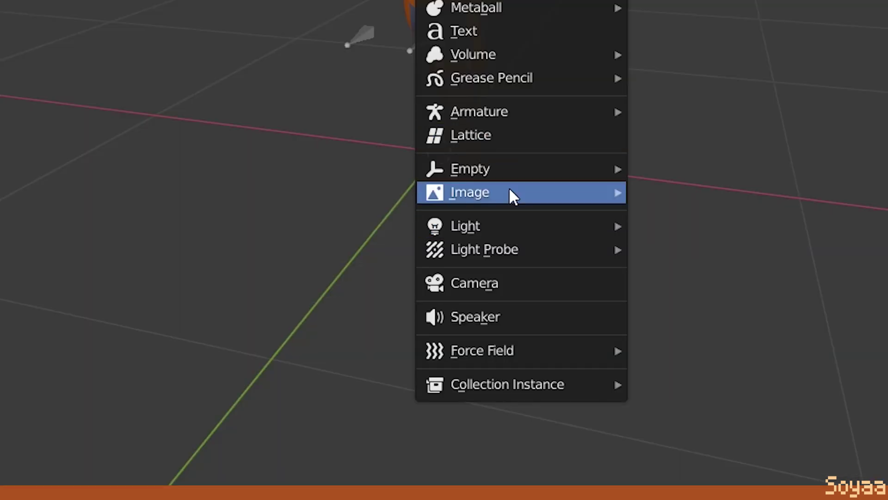
mouse_move(544, 379)
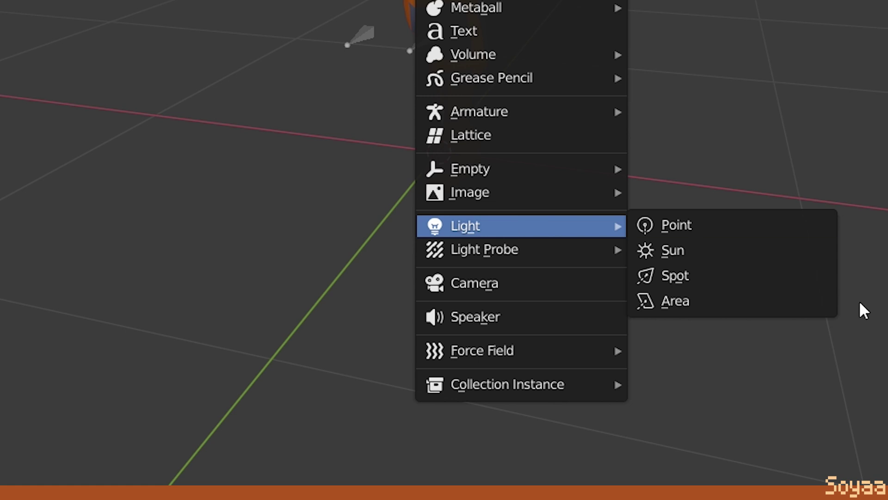
click(715, 252)
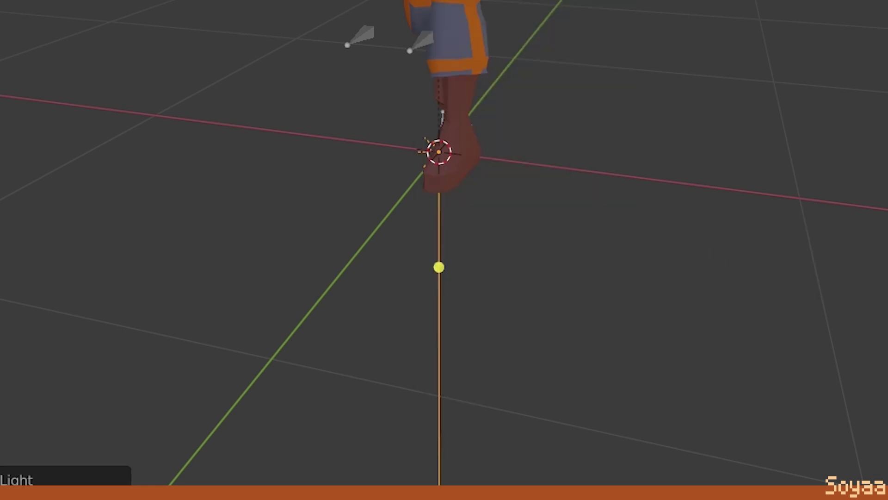
- Rotate the sun light to 39° on X and 21° on Z
key(n)
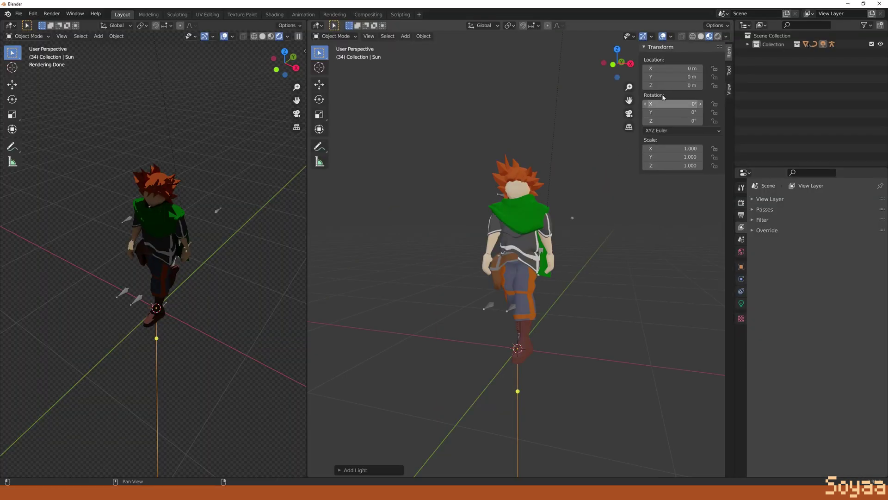
click(694, 104)
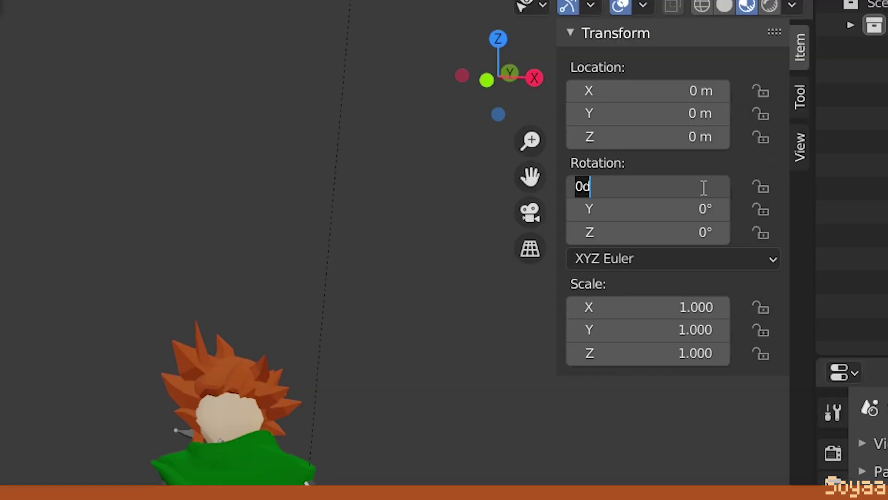
key(Return)
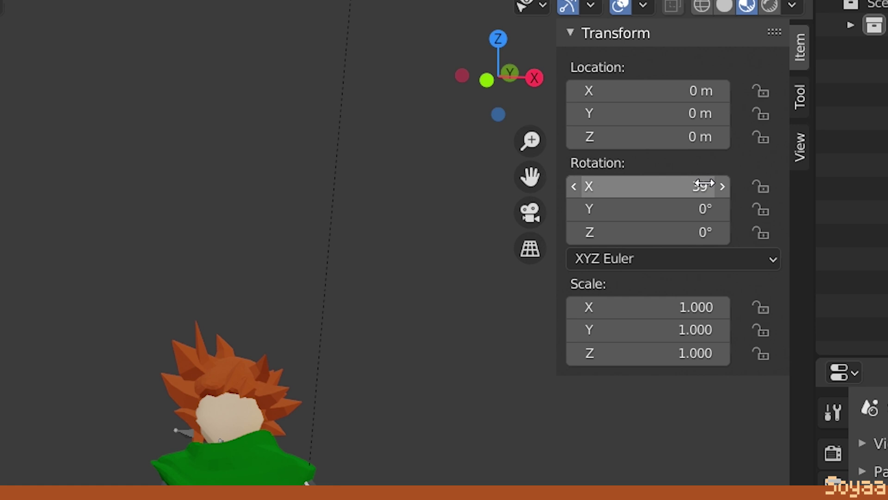
click(690, 239)
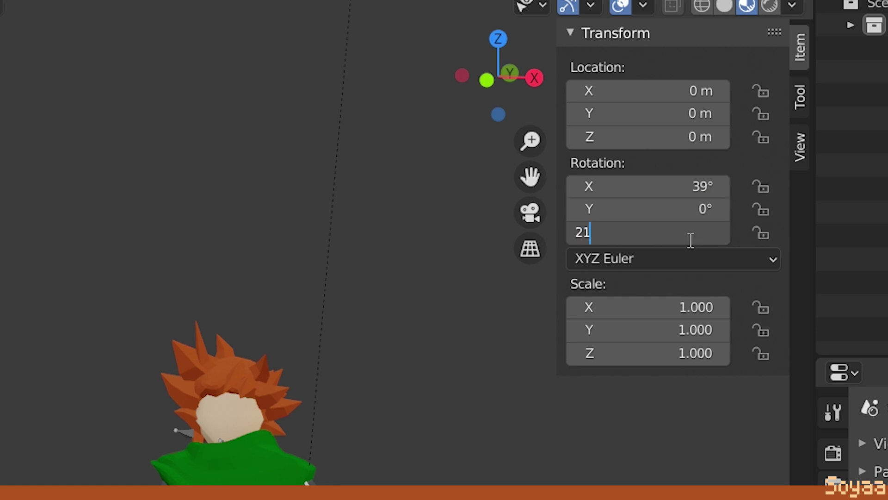
key(Return)
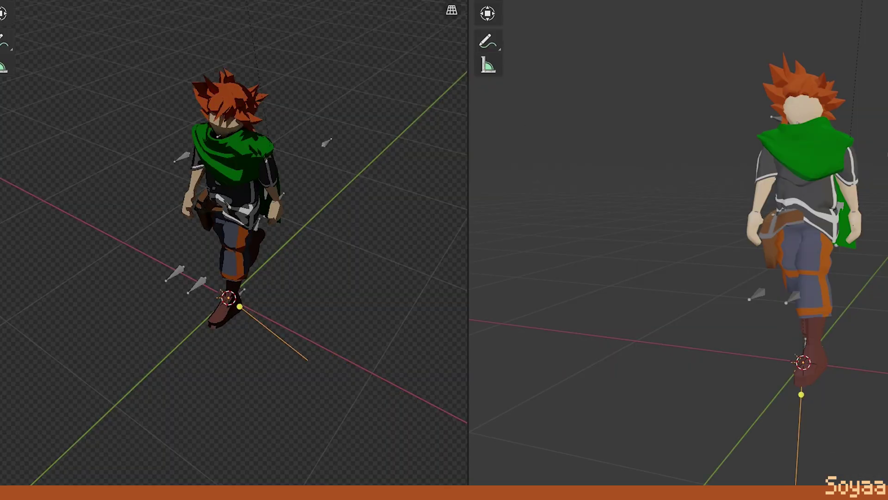
- Add a point light at the scene origin and turn off its shadow casting
middle_drag(160, 320, 204, 267)
scroll(200, 267, up, 2)
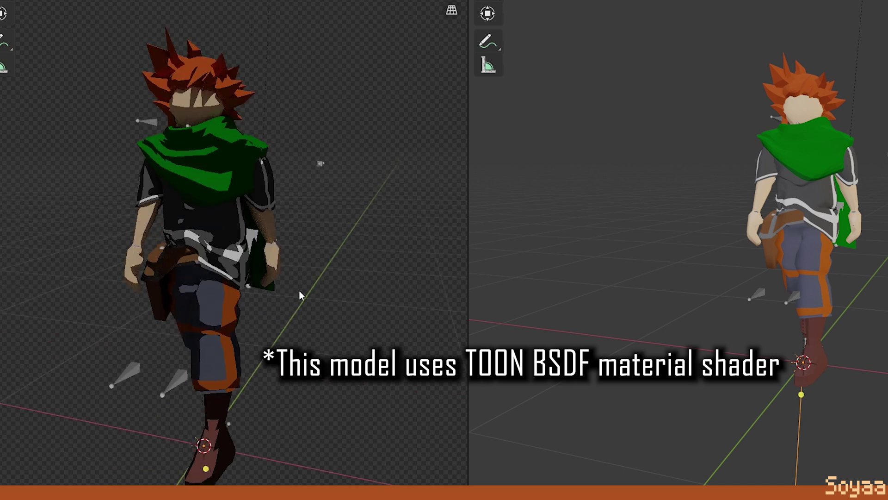
shift+middle_drag(298, 290, 343, 270)
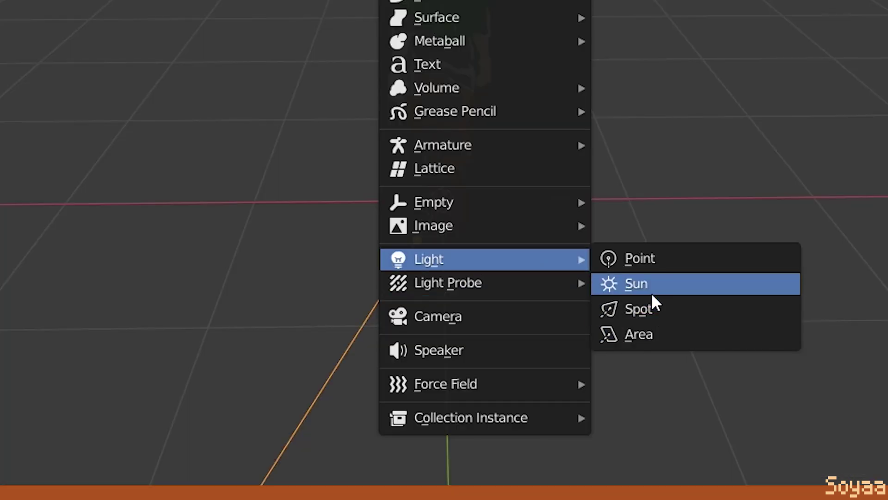
click(645, 257)
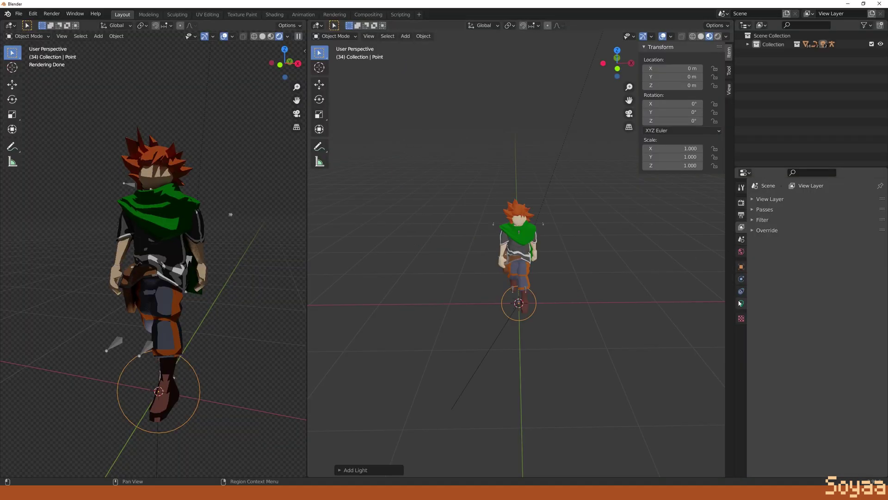
click(740, 303)
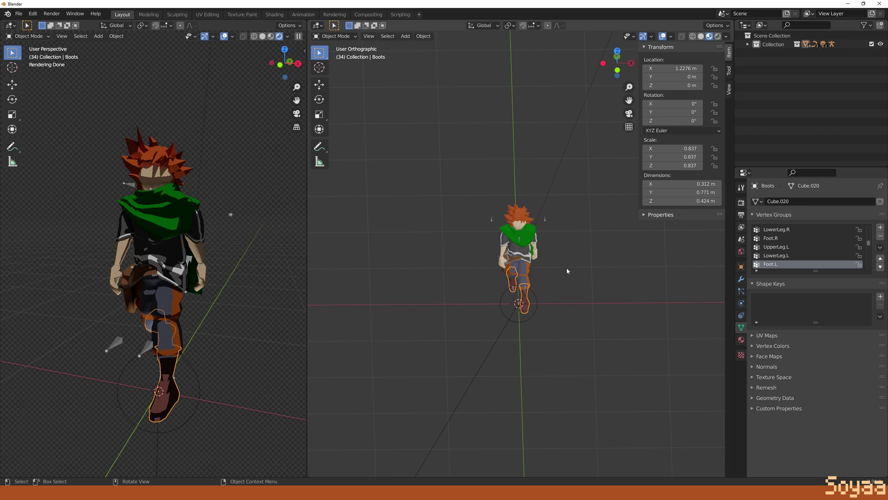
- Move the point light 1 m along the positive X axis, beside the character
click(536, 262)
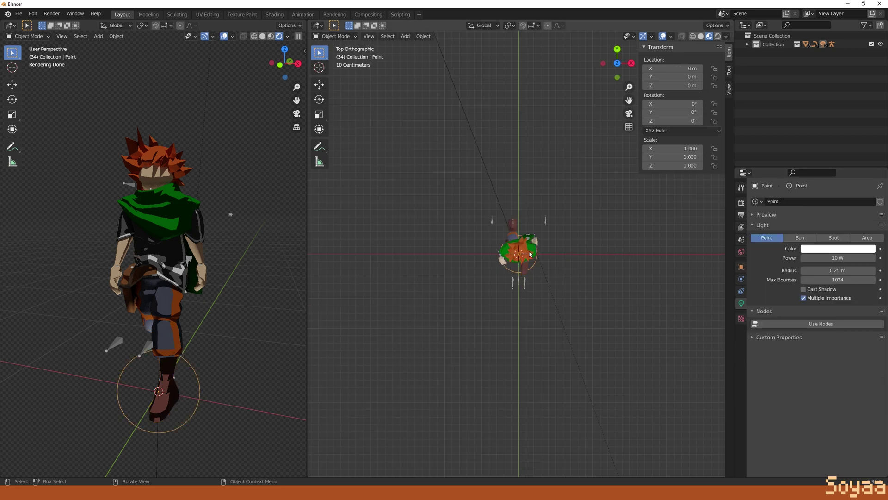
key(g)
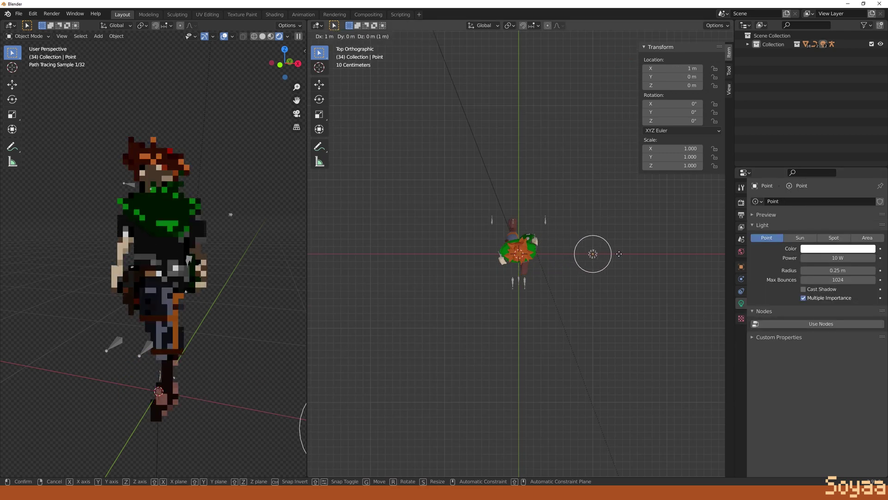
ctrl+click(619, 254)
- Duplicate the point light three times around the character, at X -1 m, at Y 0.8 m, and at about Y -0.6 m
key(shift+d)
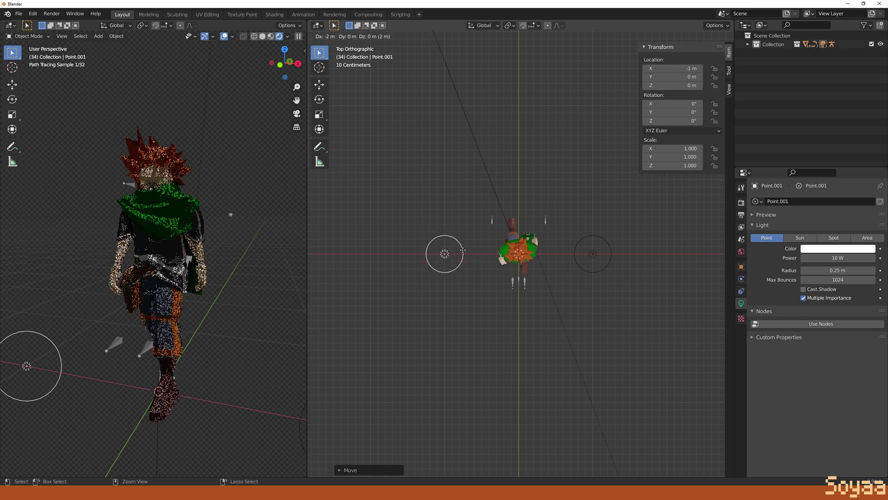
ctrl+click(461, 250)
key(shift+d)
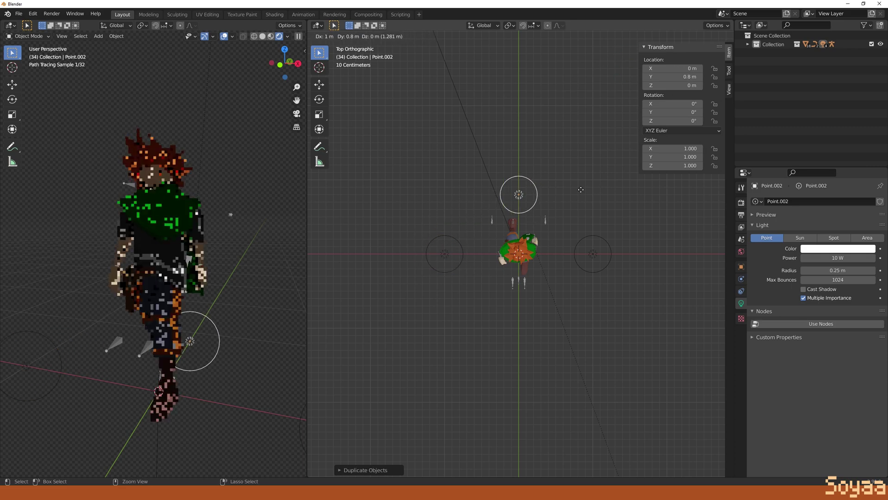
ctrl+click(576, 190)
key(shift+d)
ctrl+click(583, 302)
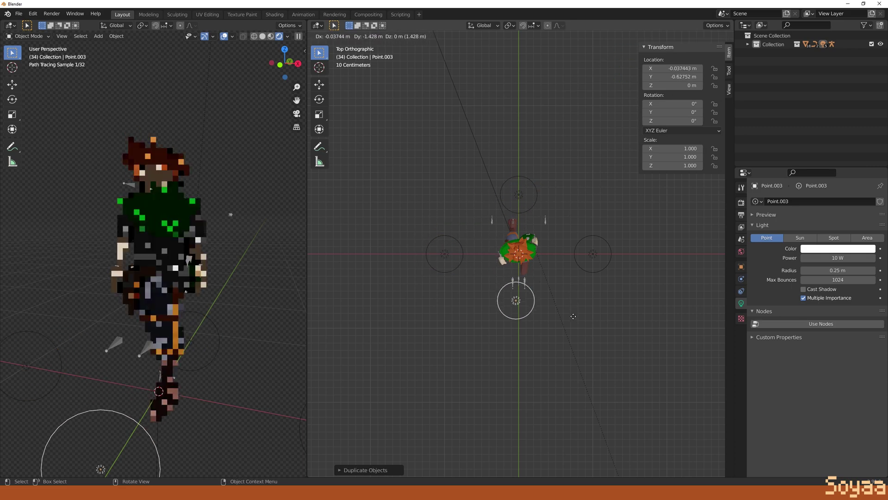
- Select all four point lights and raise them together about 1.32 m along Z to the character's head height
key(KP_Decimal)
click(778, 124)
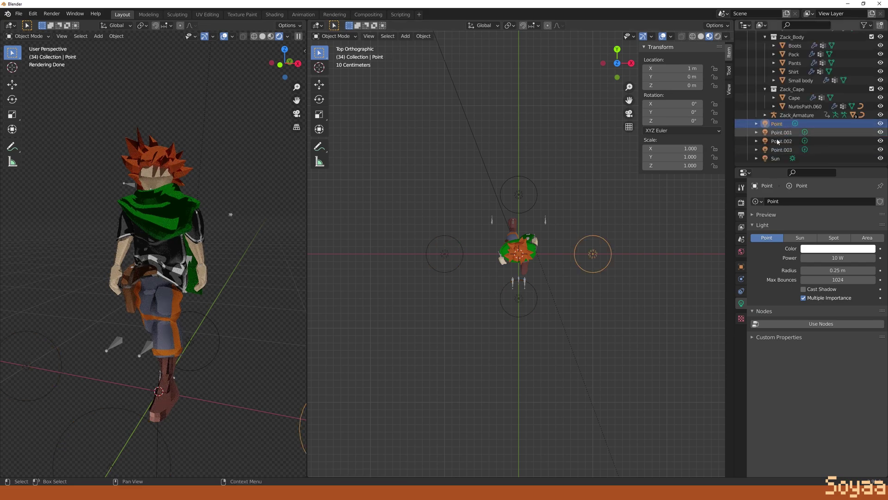
shift+click(780, 149)
key(KP_1)
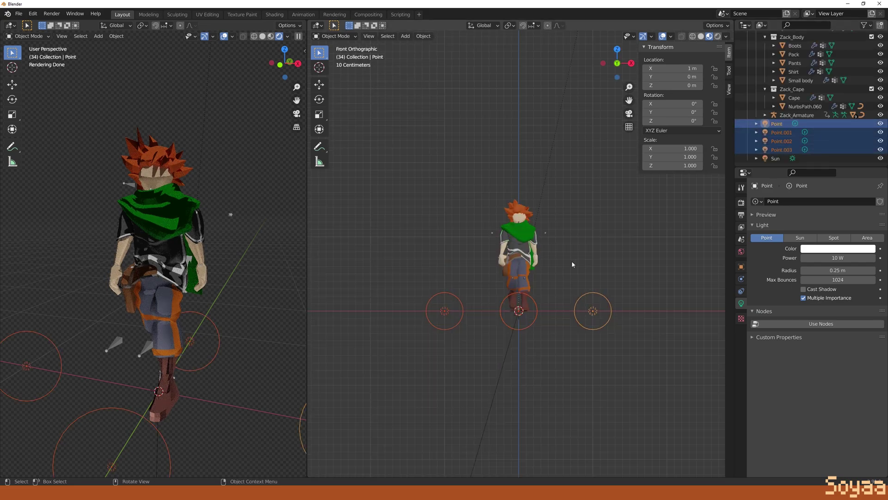
key(g)
key(z)
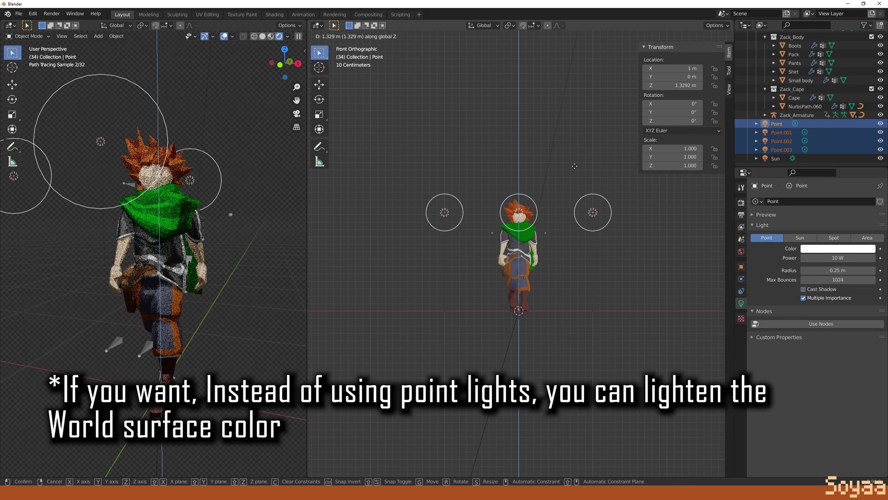
click(562, 171)
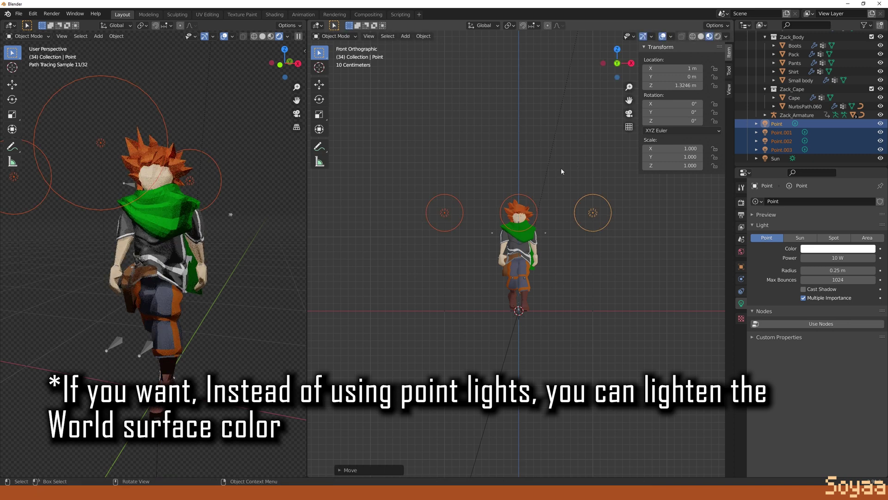
middle_drag(587, 313, 579, 329)
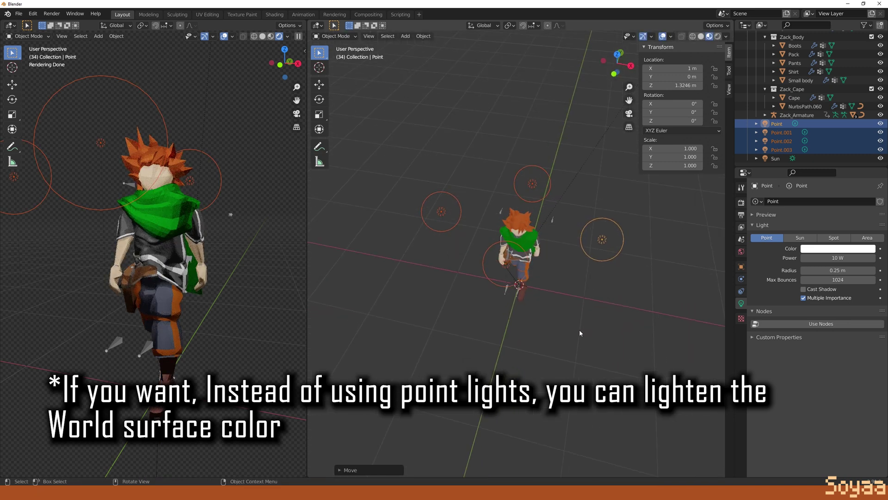
- Add a camera and align it to the front view so it faces the character
key(shift+a)
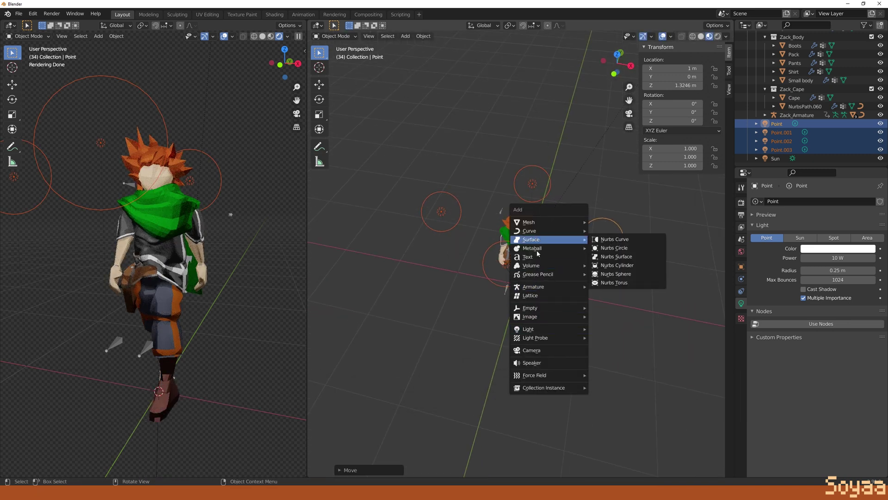
click(531, 350)
key(KP_1)
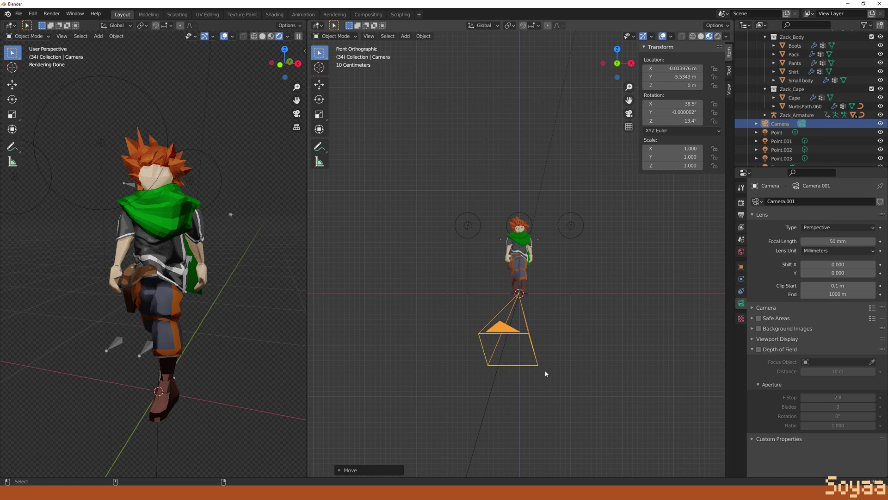
key(ctrl+alt+KP_0)
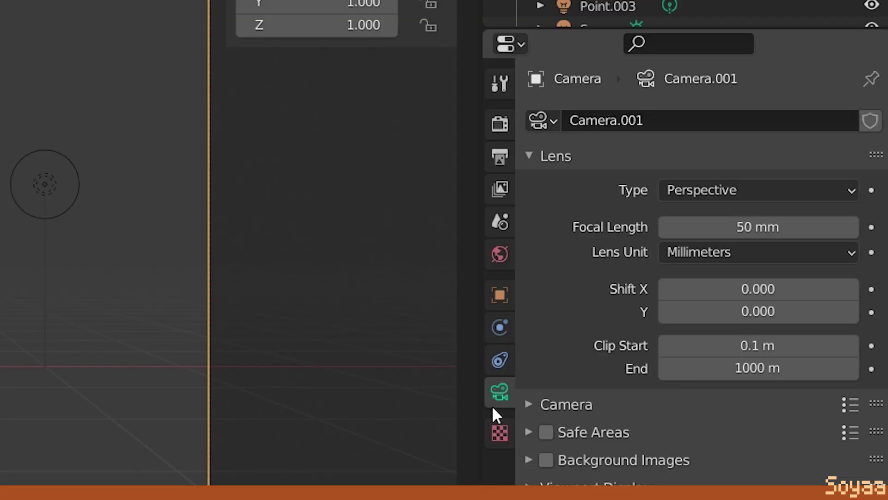
- Make the camera orthographic with a scale of 2.2 and raise it about 0.3 m along Z to frame the character
click(758, 189)
click(736, 240)
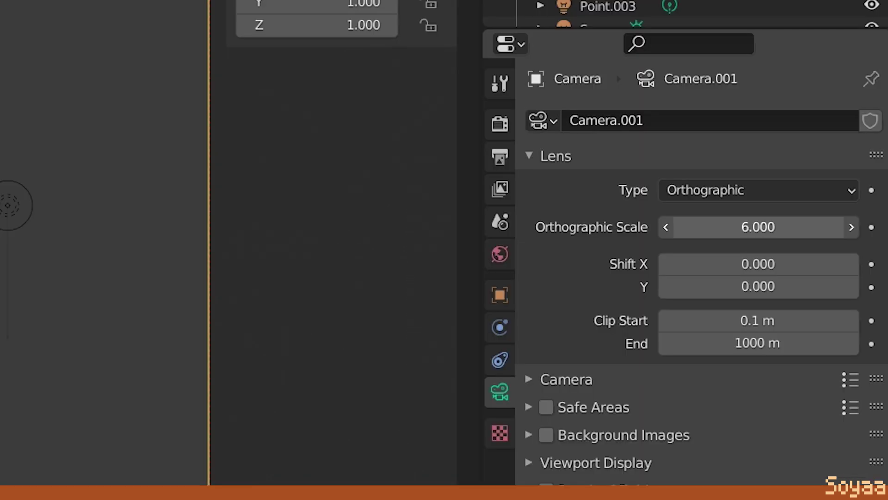
click(738, 228)
key(Return)
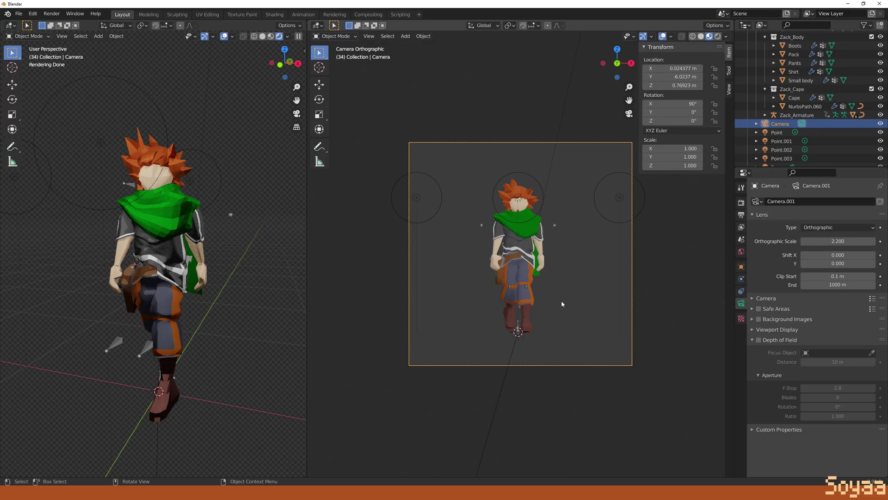
key(g)
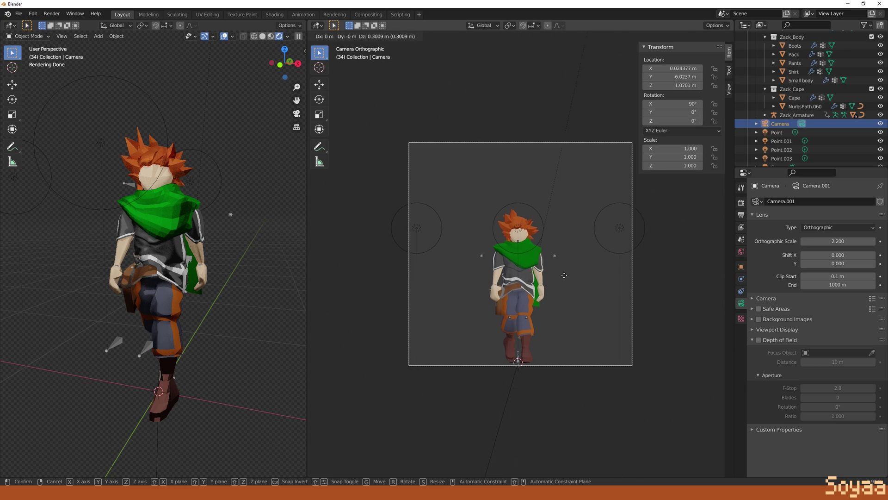
click(564, 275)
- Play the walk animation to check the camera framing, and show the rendered viewport through the camera
key(space)
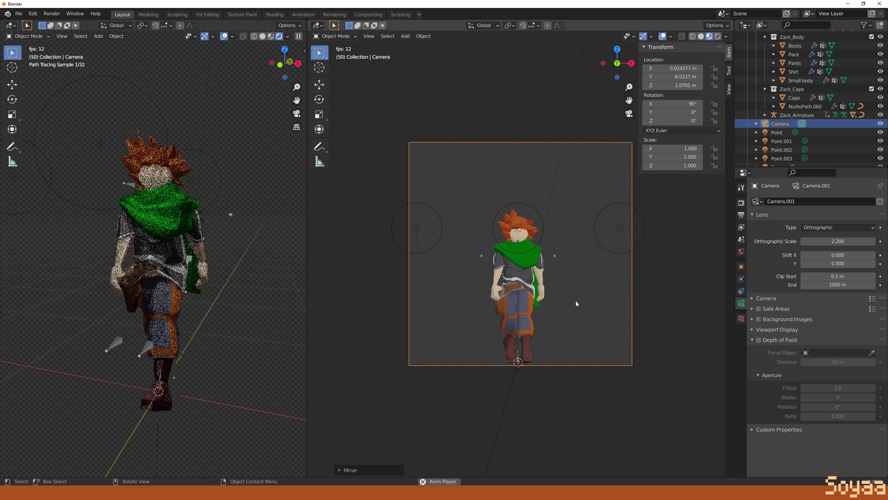
key(space)
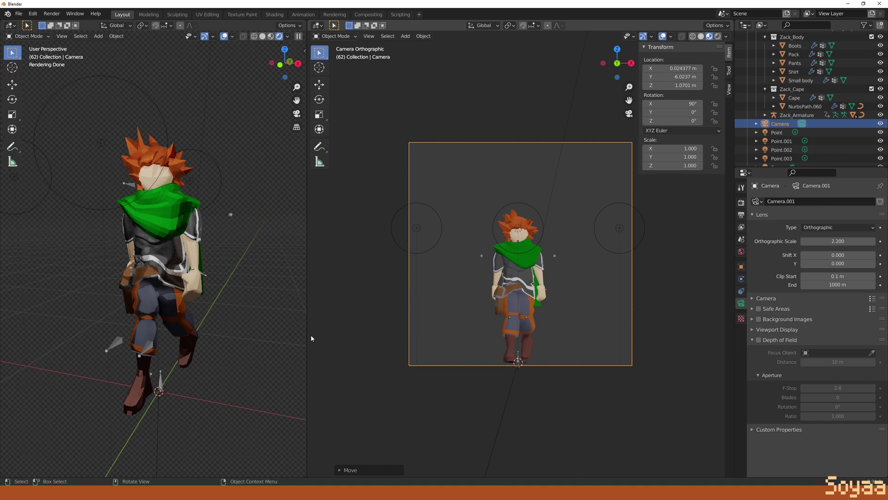
key(KP_0)
- Enable Freestyle line rendering for the scene with an absolute line thickness of 1.0
click(741, 213)
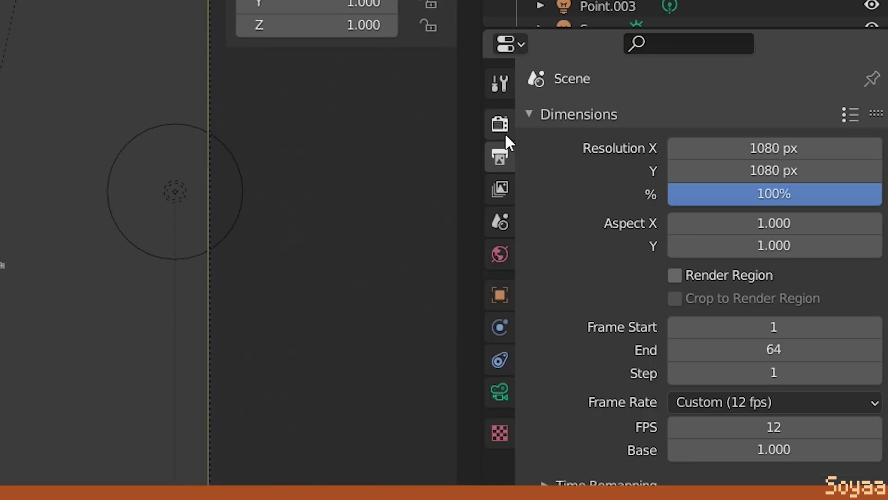
scroll(729, 439, down, 1)
click(500, 124)
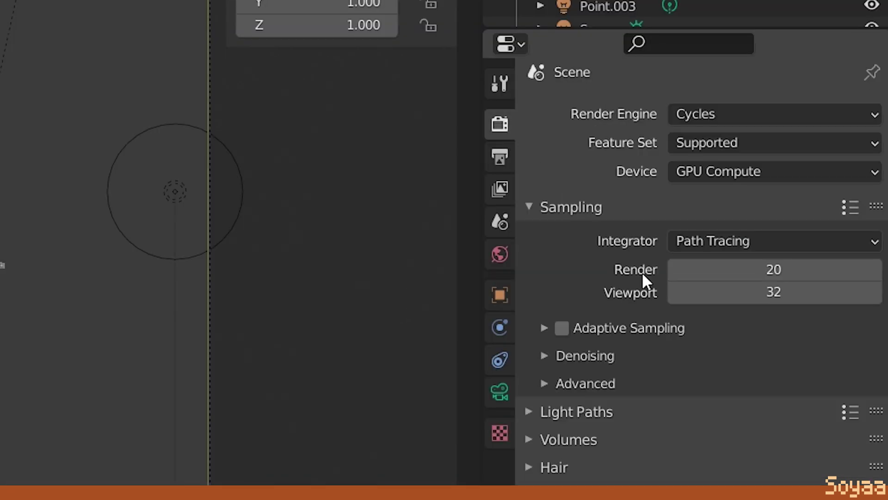
scroll(657, 324, down, 3)
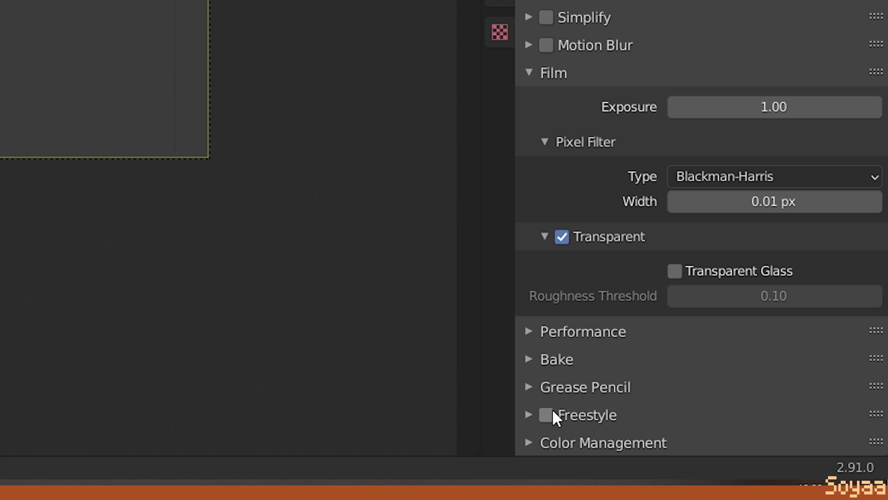
click(546, 415)
click(529, 415)
scroll(620, 368, down, 3)
click(754, 407)
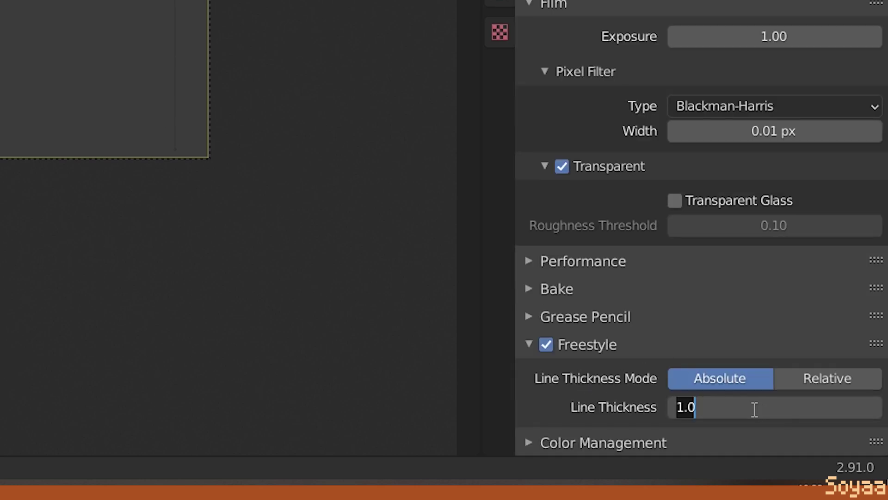
key(Return)
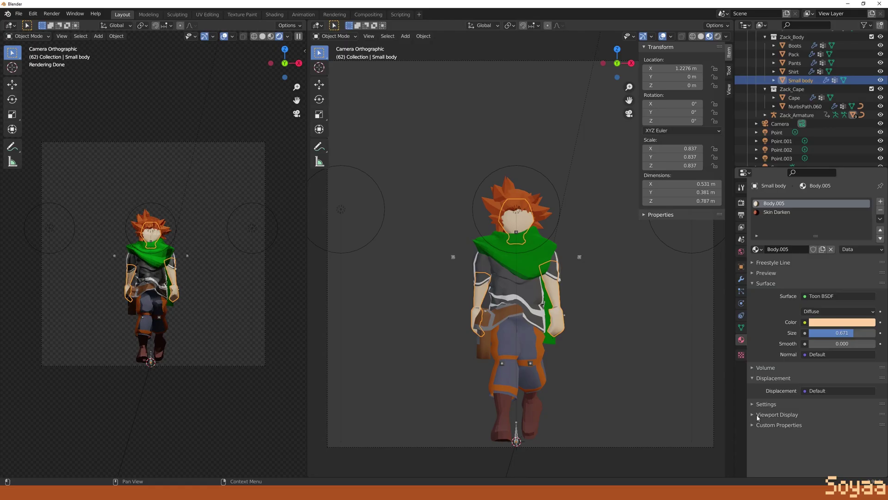
- Sample the skin material Body.005's surface color as its Freestyle line color
click(752, 378)
click(757, 262)
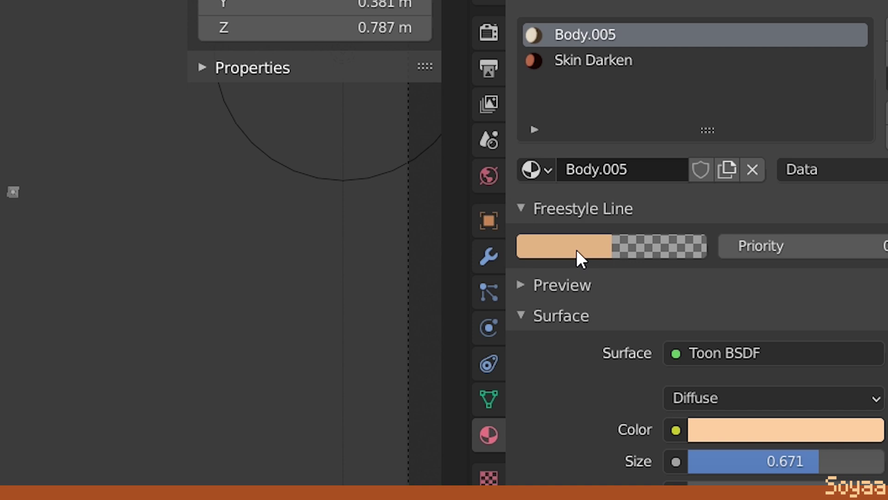
click(599, 247)
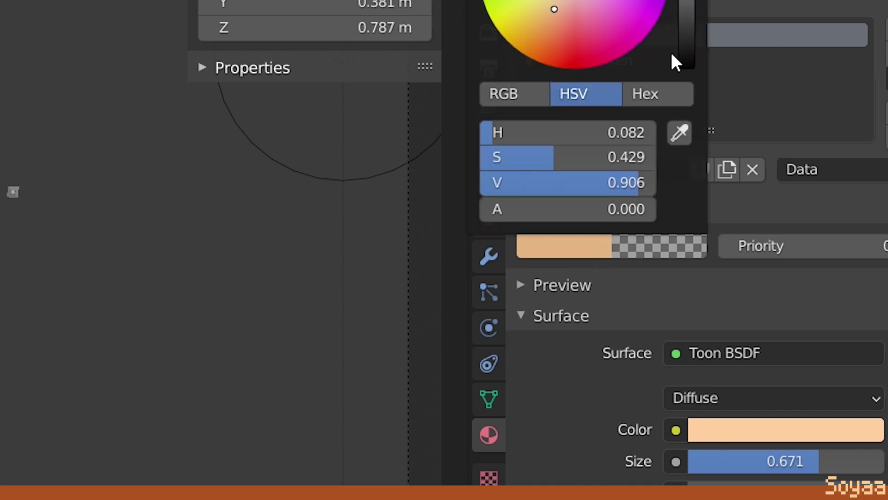
click(688, 129)
click(734, 435)
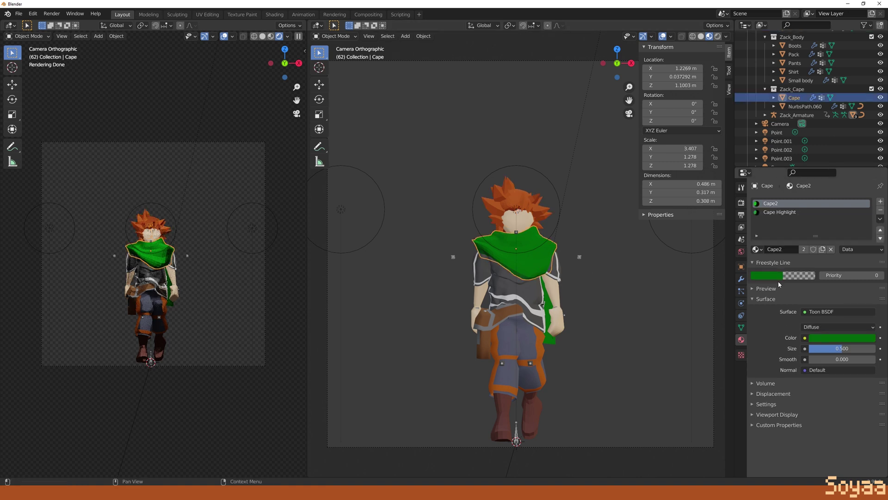
- Check the Freestyle line colors of the cape, hanging cloth and shirt materials
click(779, 212)
click(555, 305)
click(523, 289)
click(547, 300)
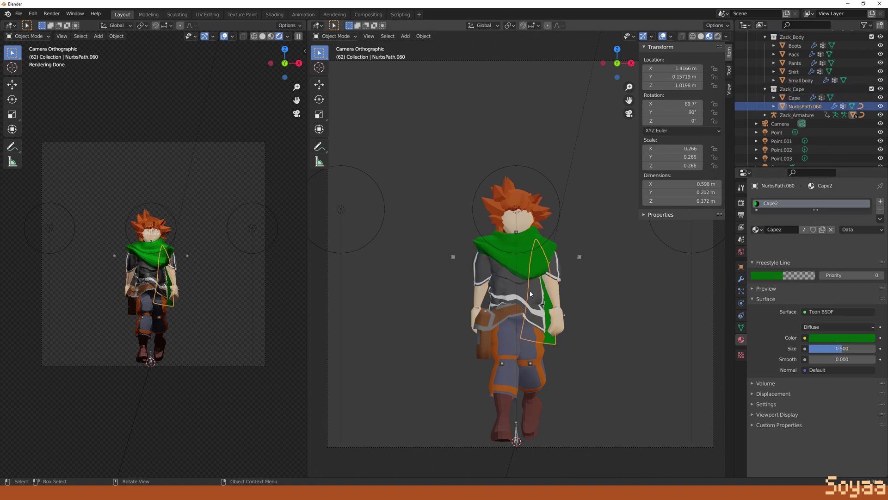
click(530, 294)
click(771, 276)
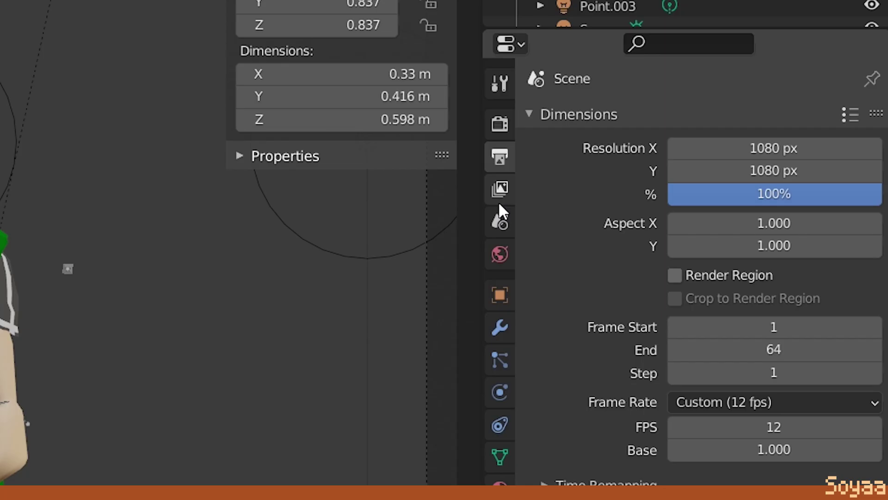
- Add Freestyle line sets to the view layer to make three in total
click(740, 231)
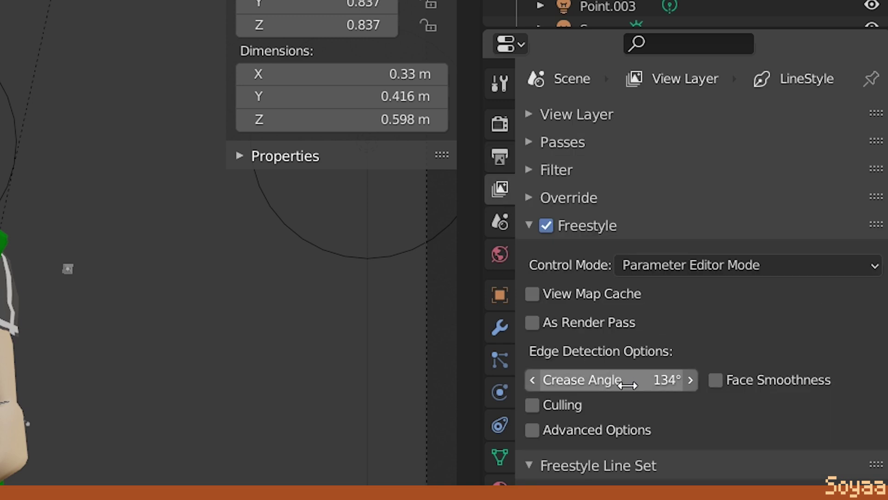
scroll(627, 385, down, 2)
click(871, 85)
click(871, 85)
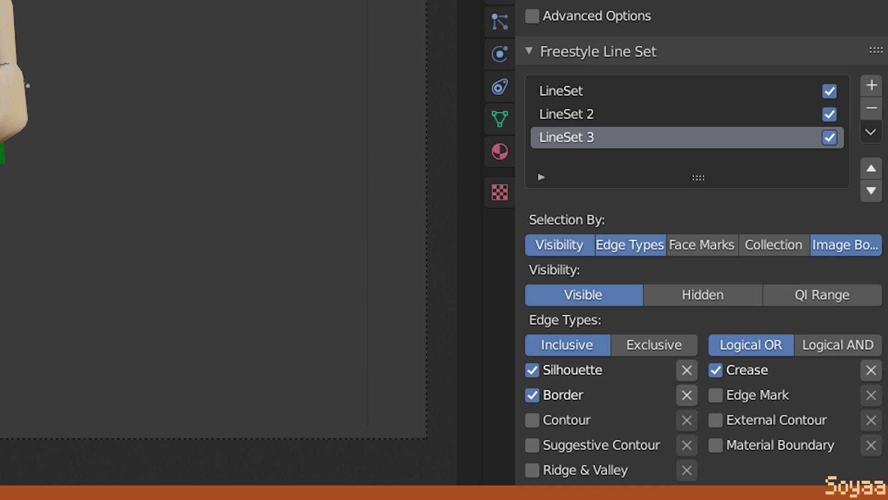
- Rename the three Freestyle line sets as Body, Hair and Cape
double_click(599, 91)
text(Body)
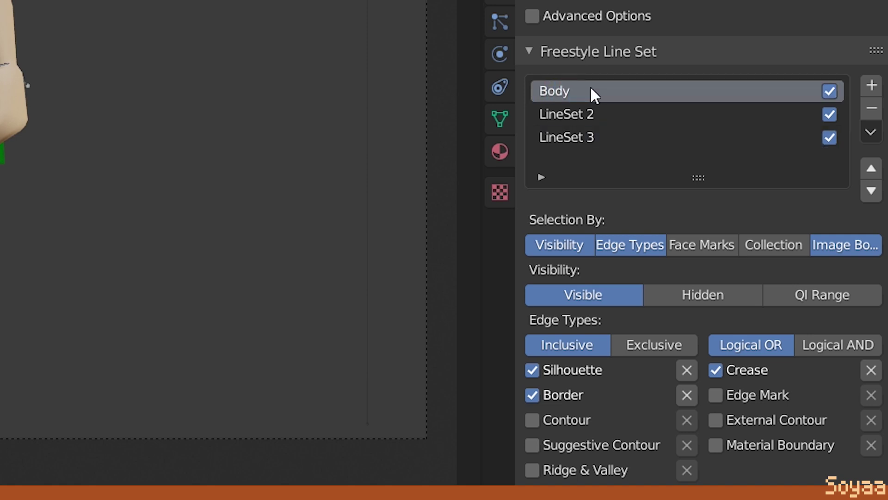
double_click(571, 114)
text(Hair)
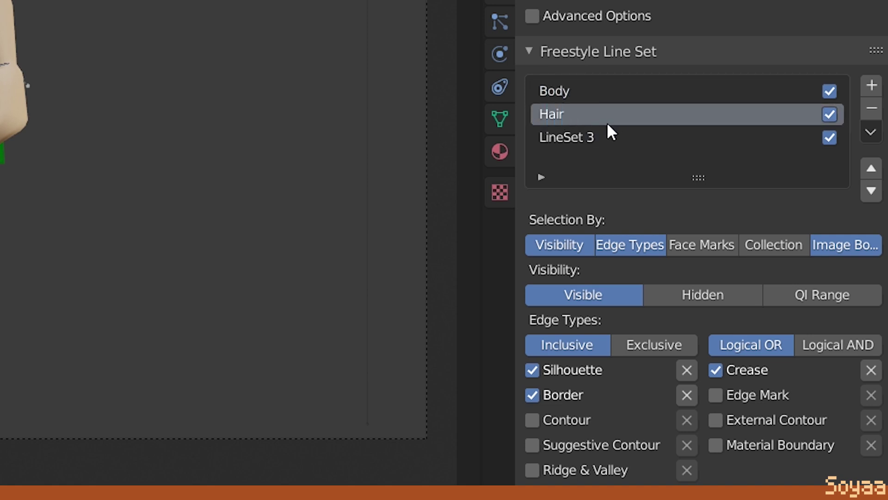
double_click(592, 138)
text(Cape)
key(Return)
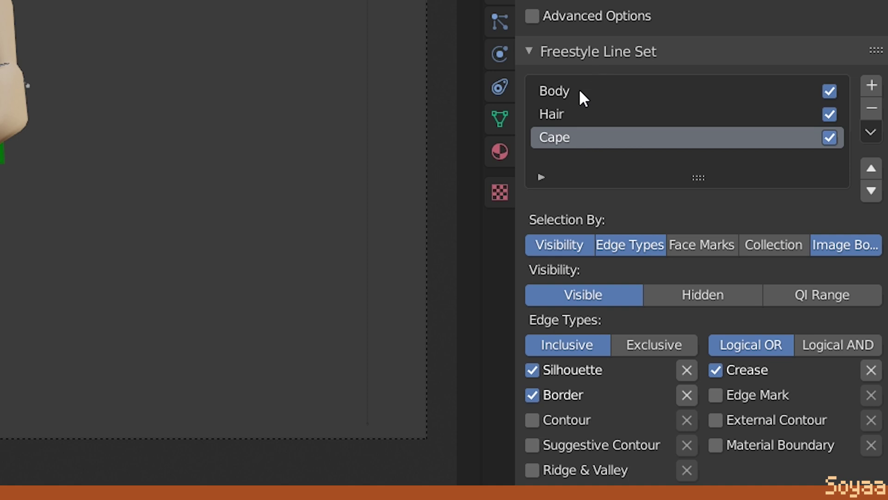
- Enable selection by collection for the Body line set and limit it to the Zack_Body collection
click(581, 92)
click(780, 247)
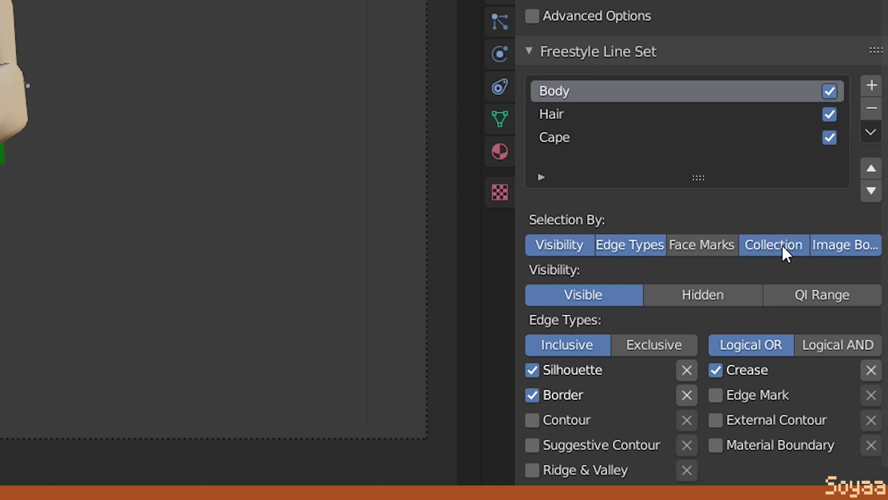
scroll(752, 360, down, 3)
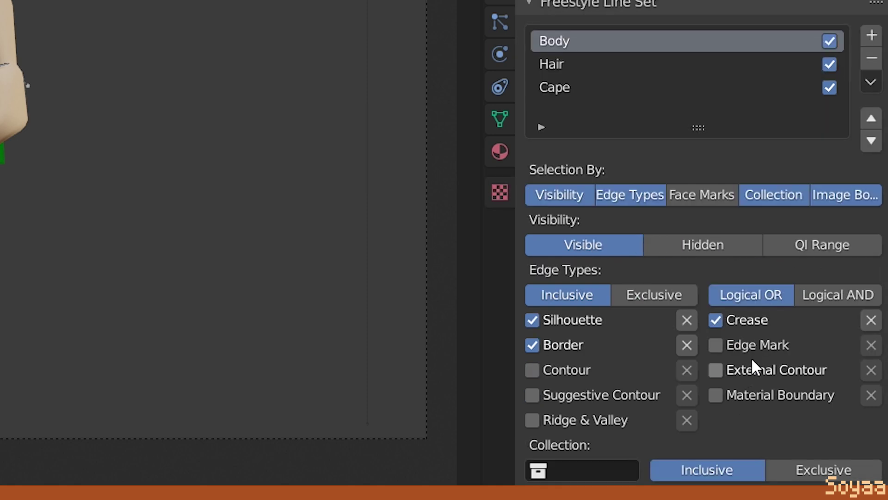
click(545, 468)
click(607, 274)
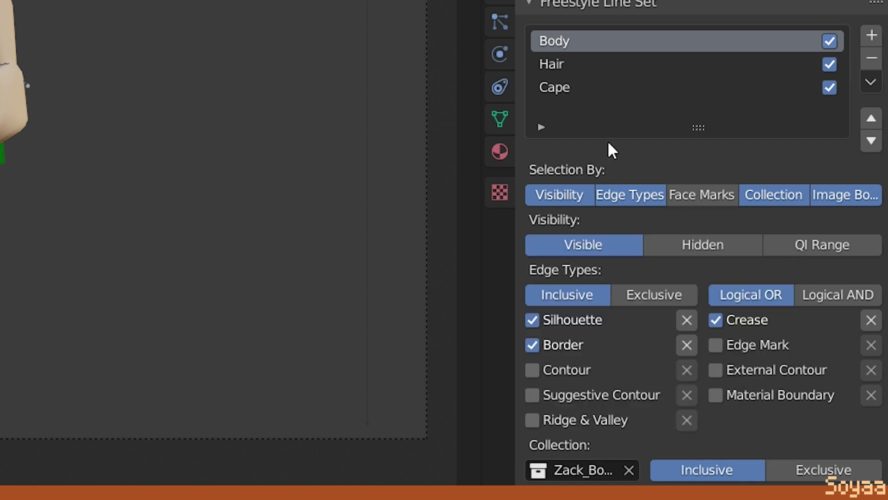
- Set the Body line set's edge types to Contour only, turning off Silhouette, Border and Crease
click(554, 324)
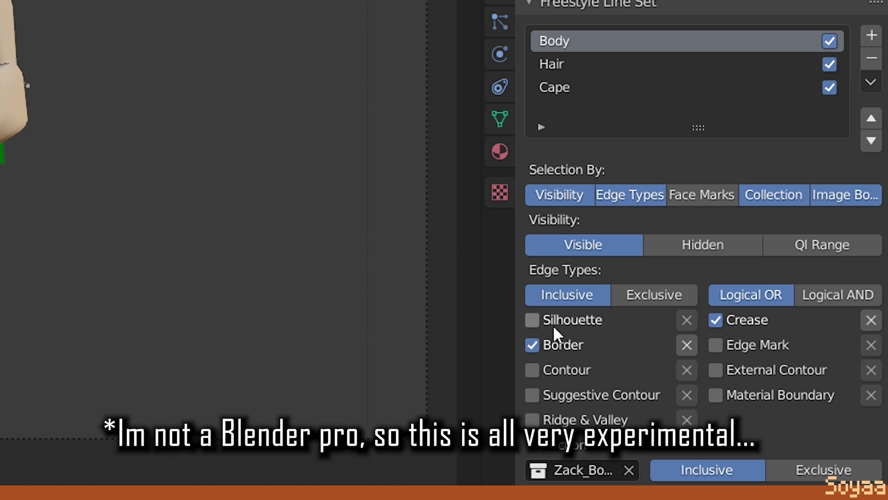
click(539, 346)
click(534, 369)
click(716, 320)
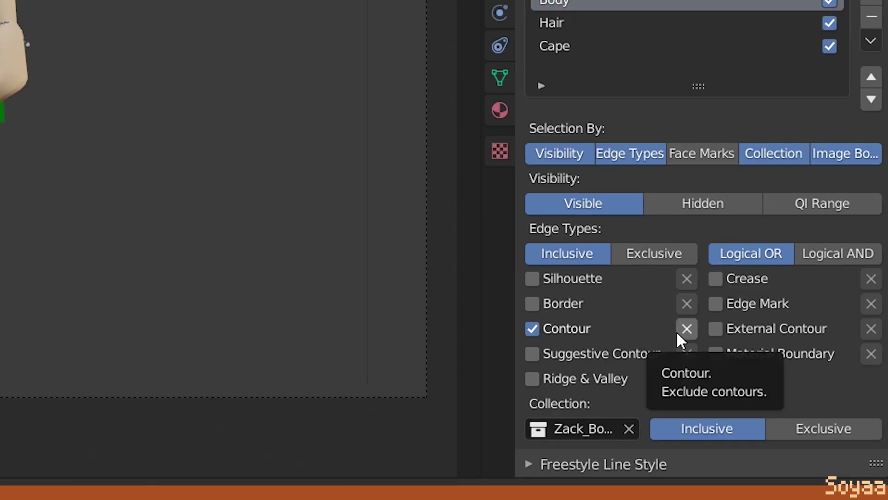
- Add a Material color modifier to the Body line set's line style and set its influence to 0.08
click(530, 463)
scroll(601, 430, down, 8)
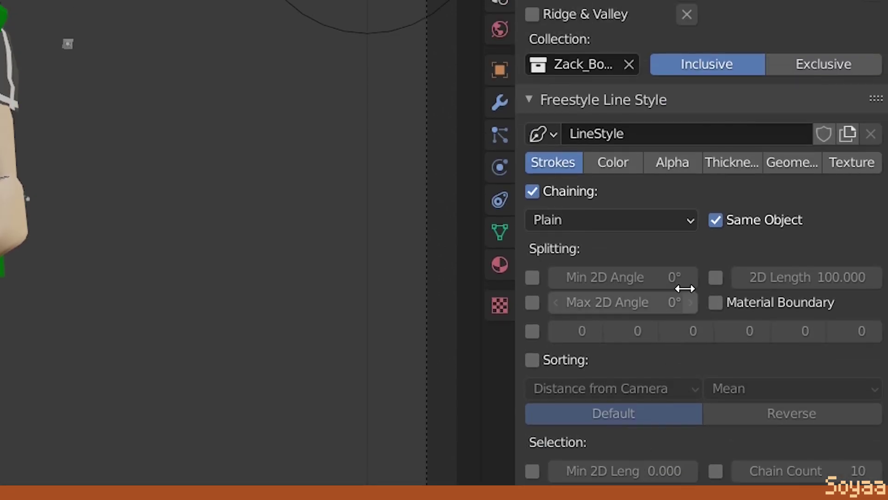
click(612, 163)
scroll(624, 174, up, 10)
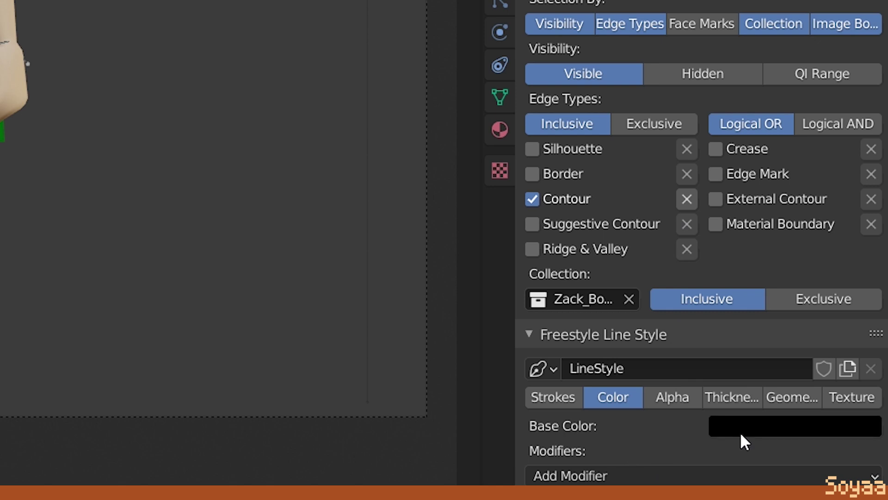
click(645, 474)
click(601, 324)
scroll(680, 398, down, 5)
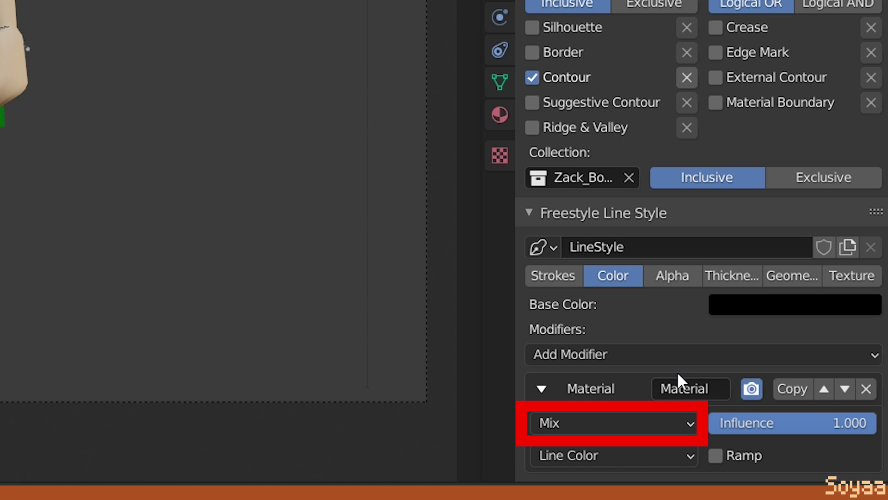
click(848, 422)
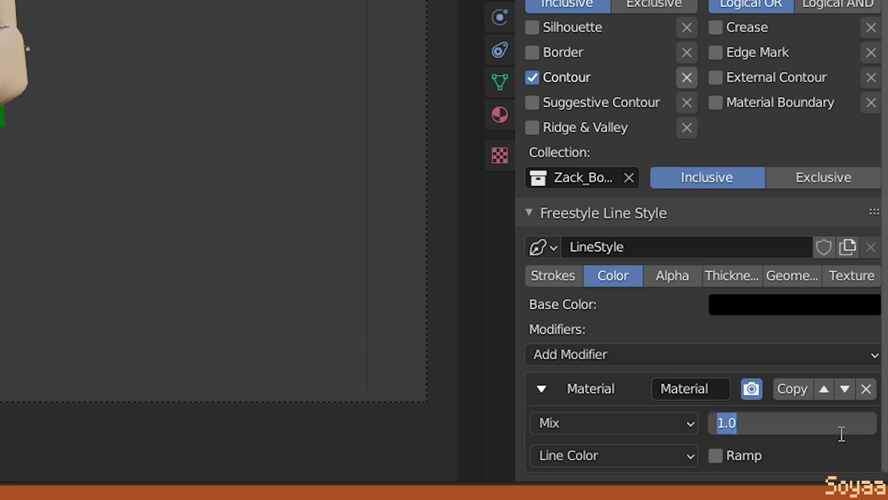
key(Return)
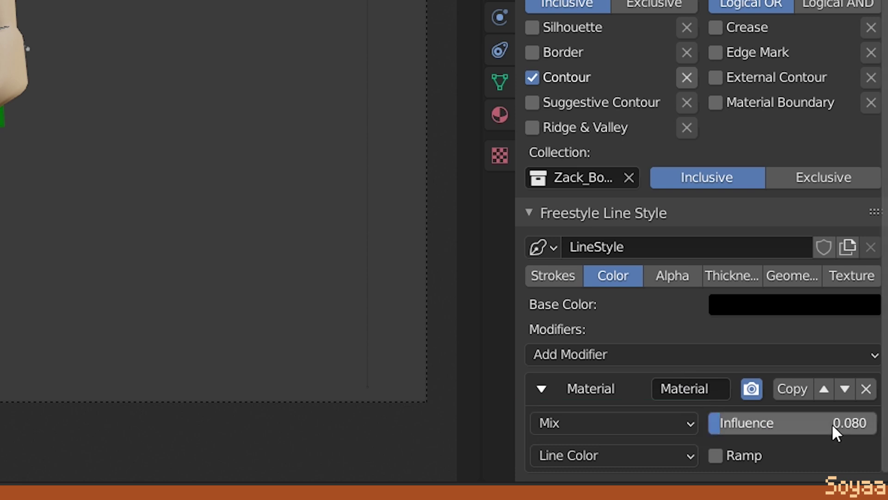
- Position the Body line style's thickness Outside with a base thickness of 1, and render a test image
click(733, 275)
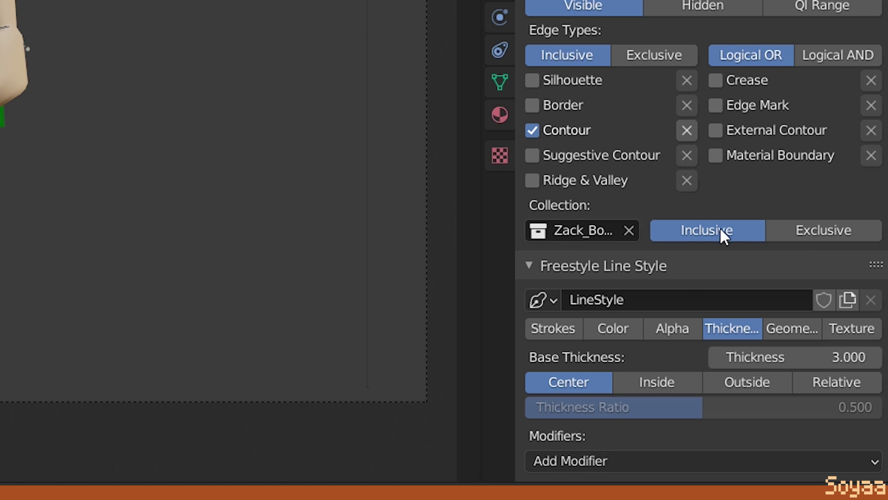
click(736, 389)
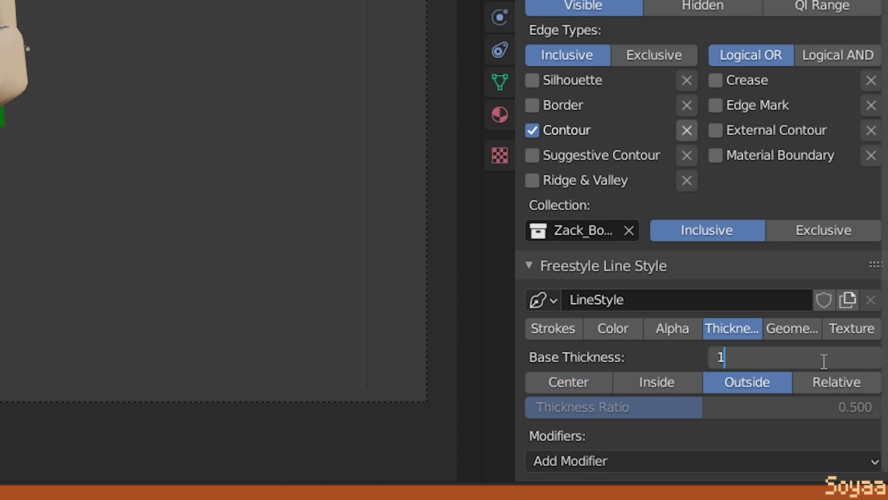
key(Return)
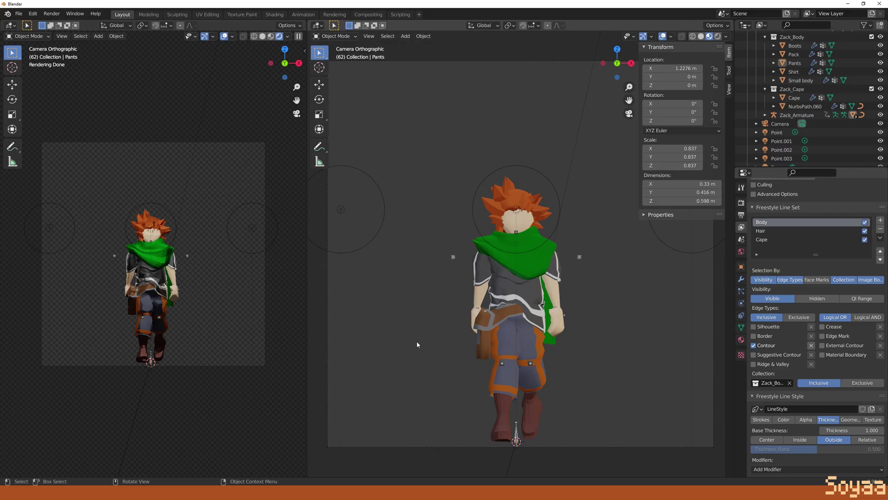
key(F12)
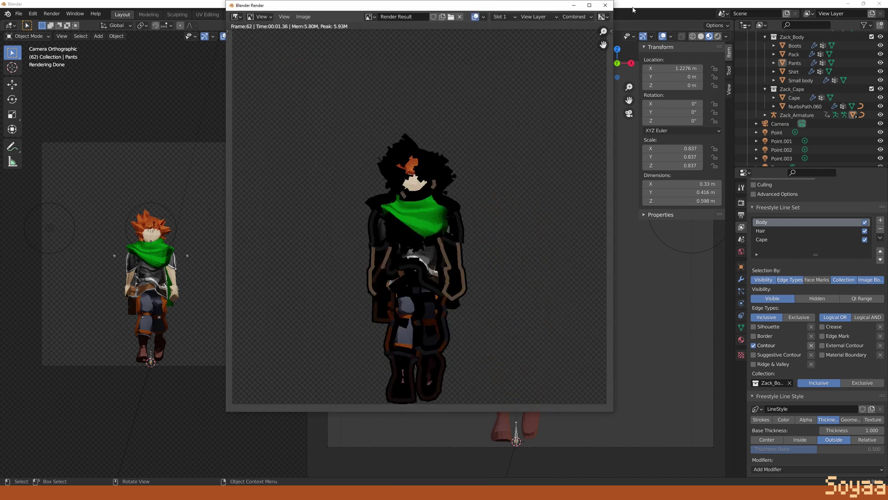
click(605, 5)
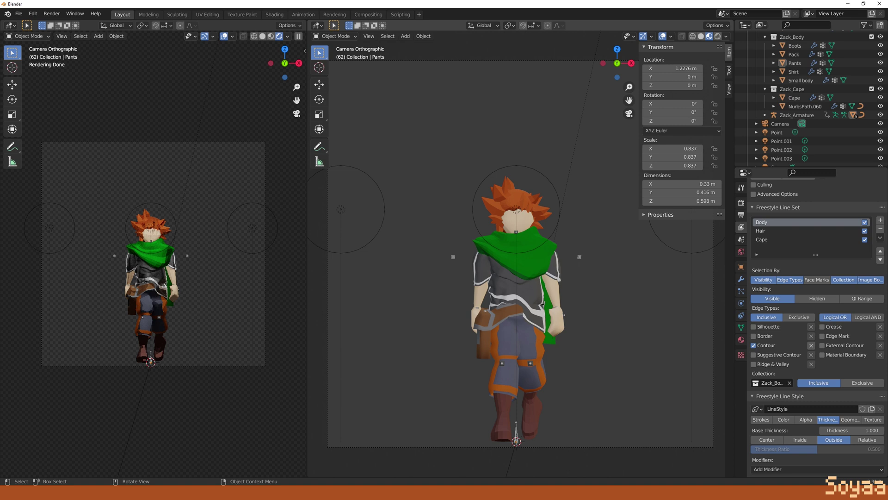
- Limit the Hair line set to the Zack_Hair collection and use External Contour as its only edge type
click(786, 230)
scroll(795, 324, down, 2)
click(767, 355)
click(773, 402)
drag(754, 298, 831, 307)
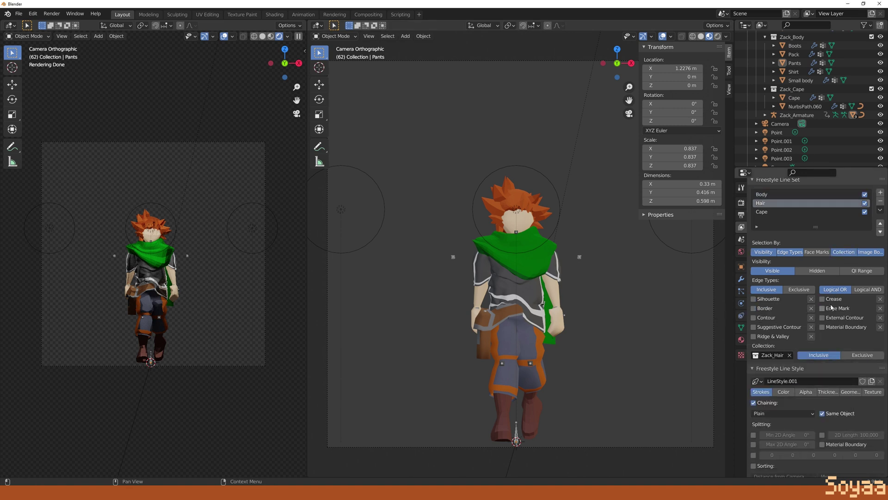
- Add a Material color modifier to the Hair line style and position its thickness Outside
click(783, 391)
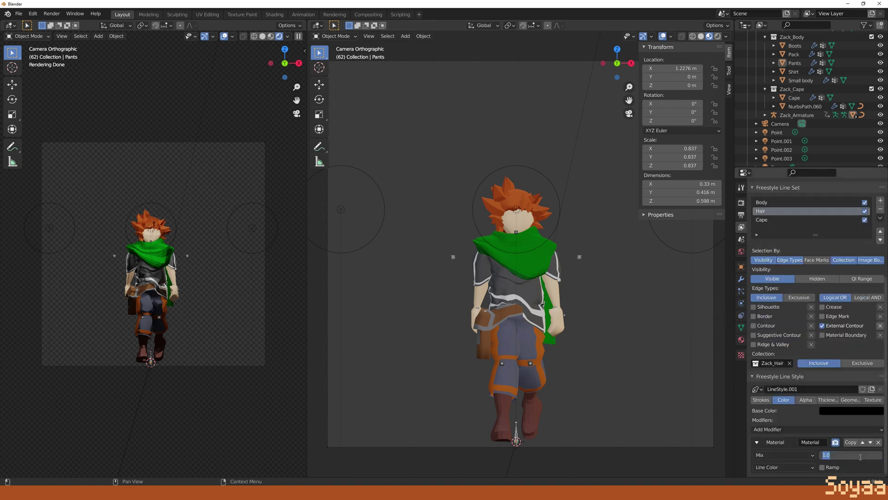
click(828, 399)
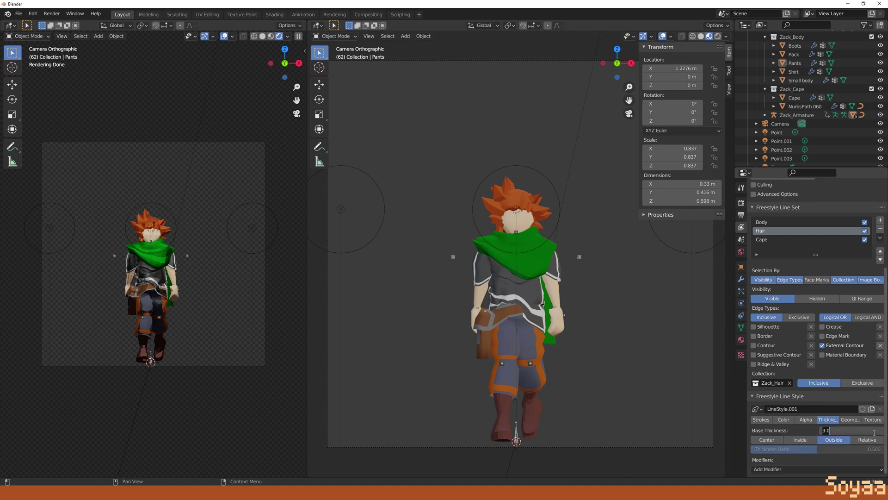
key(F12)
key(Escape)
- Set the Cape line set's edge types to Silhouette, Contour and Material Boundary, and limit it to the cape collection
click(832, 239)
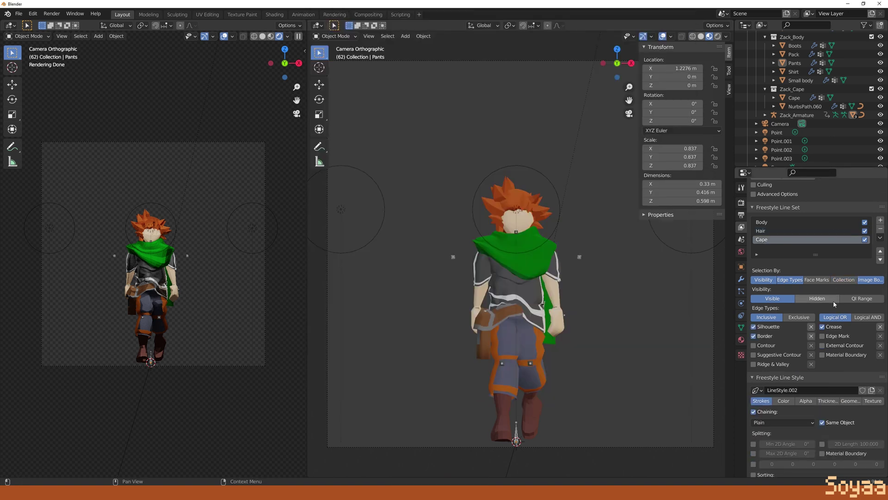
scroll(814, 287, up, 1)
click(774, 249)
click(772, 258)
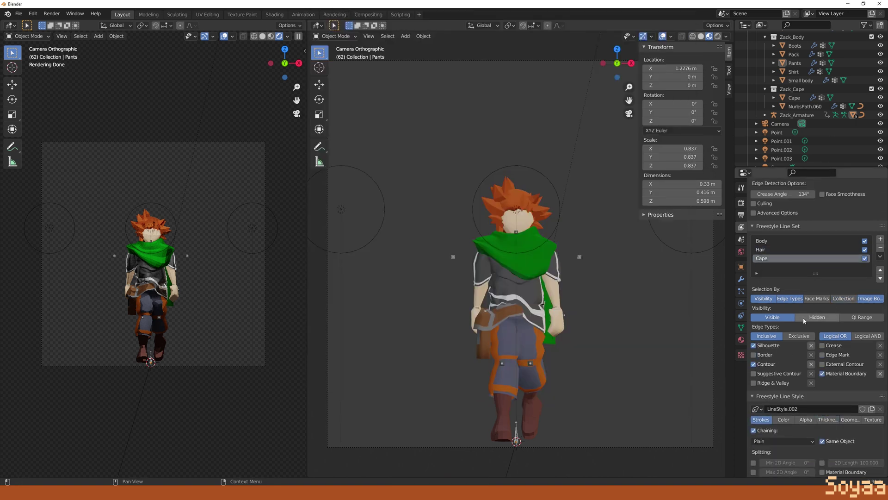
click(775, 401)
click(789, 337)
scroll(814, 361, down, 3)
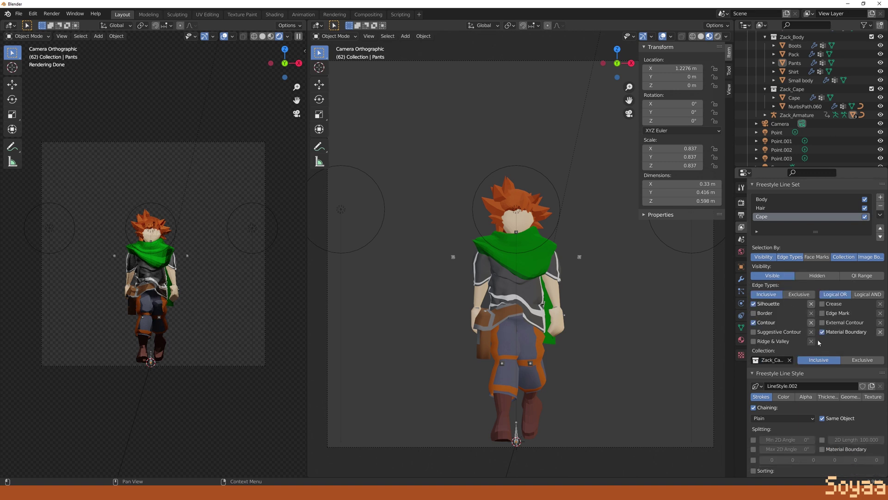
- Add a Material color modifier to the Cape line style and set its influence to 0.08
click(783, 396)
click(767, 467)
click(772, 411)
scroll(823, 440, down, 2)
click(867, 455)
key(Escape)
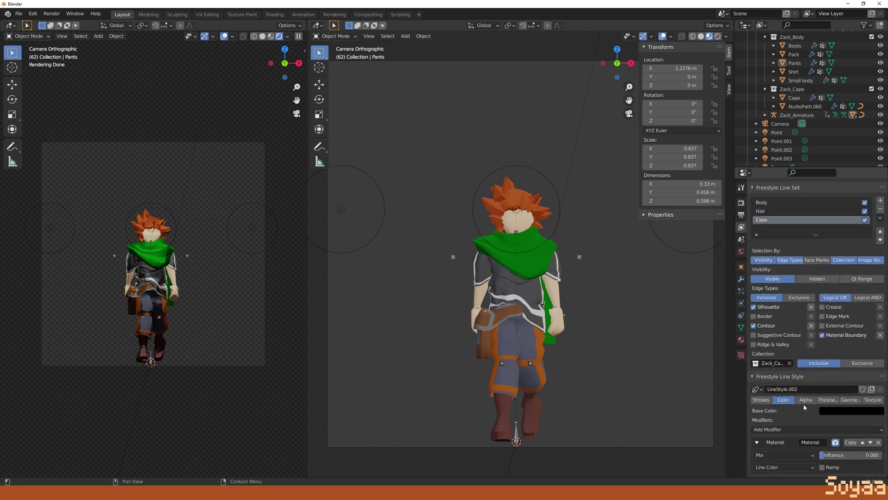
- Position the Cape line style's thickness Inside with a base thickness of 0.7
click(827, 400)
click(797, 442)
click(861, 431)
text(0.7)
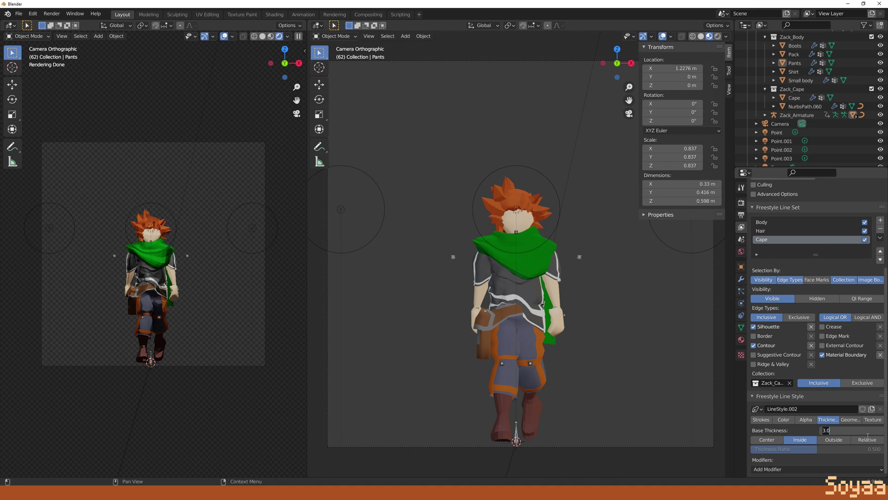
key(Return)
- Render the current frame and inspect the hair, cape and body outlines up close
key(F12)
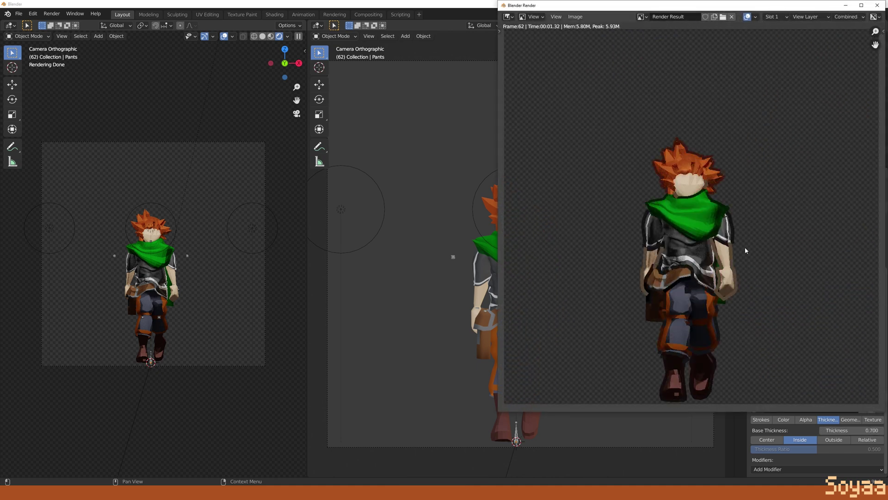
scroll(704, 228, up, 5)
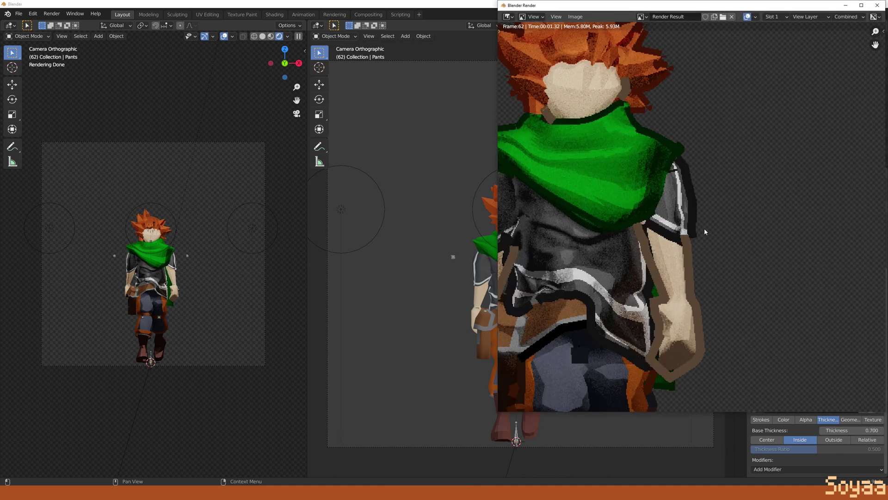
middle_drag(704, 229, 710, 201)
middle_drag(713, 294, 773, 187)
click(877, 5)
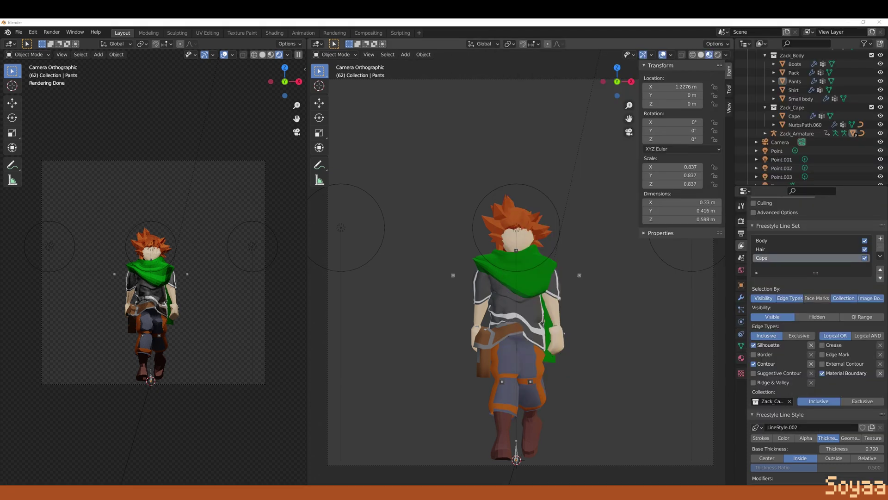
- Open the Compositing workspace, enable Use Nodes, and add a Viewer node fed by the Render Layers image
click(368, 33)
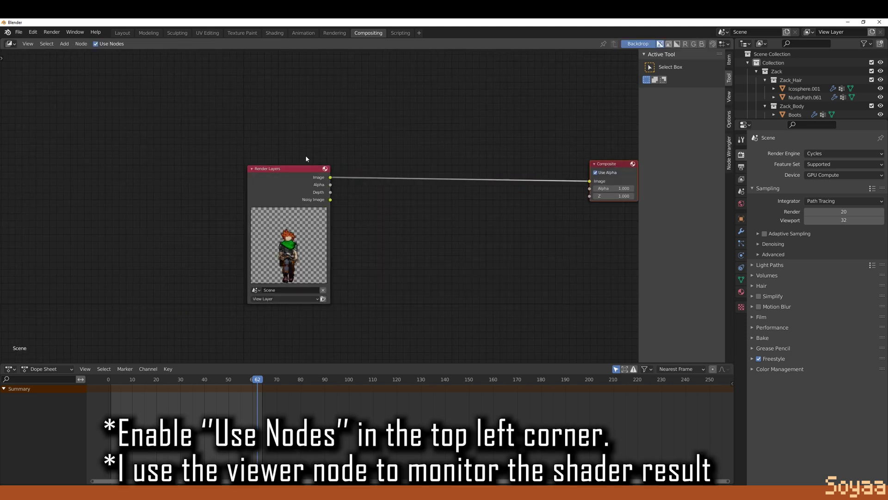
key(shift+a)
text(viewer)
key(Return)
click(509, 220)
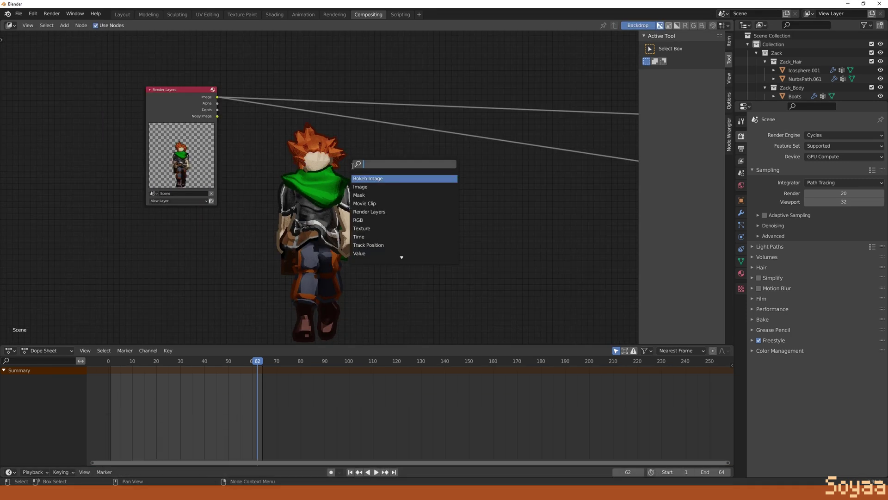
- Insert a Blur node between Render Layers and the Viewer, with X and Y set to 5
text(blur)
click(368, 185)
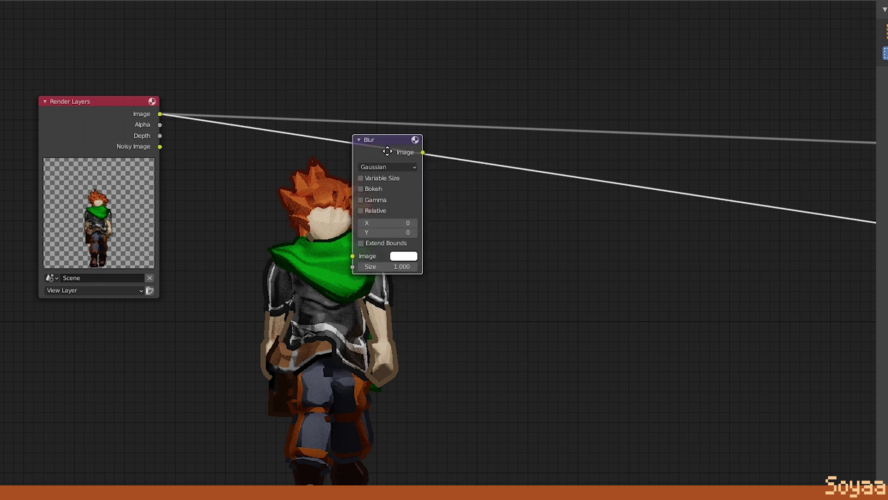
click(351, 120)
drag(352, 119, 292, 127)
click(280, 237)
text(5)
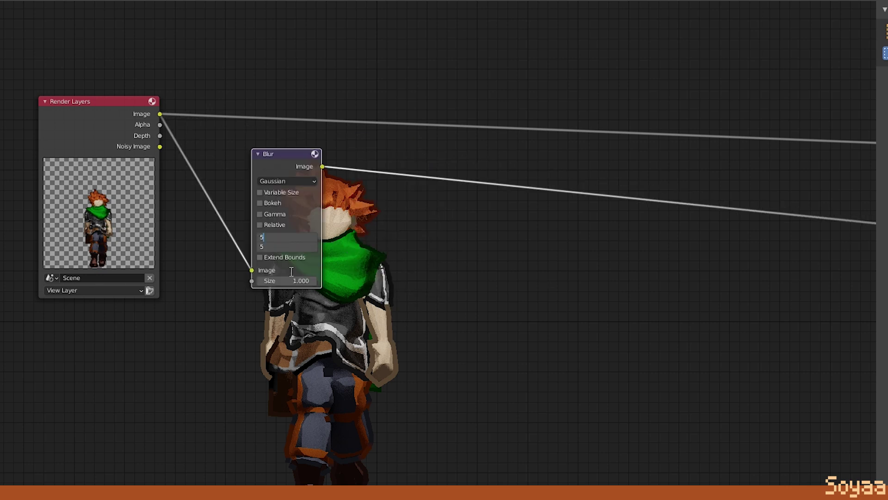
key(Return)
- Insert a Scale node after the Blur and place a duplicate of it further along the link to the Viewer
key(shift+a)
text(scale)
key(Return)
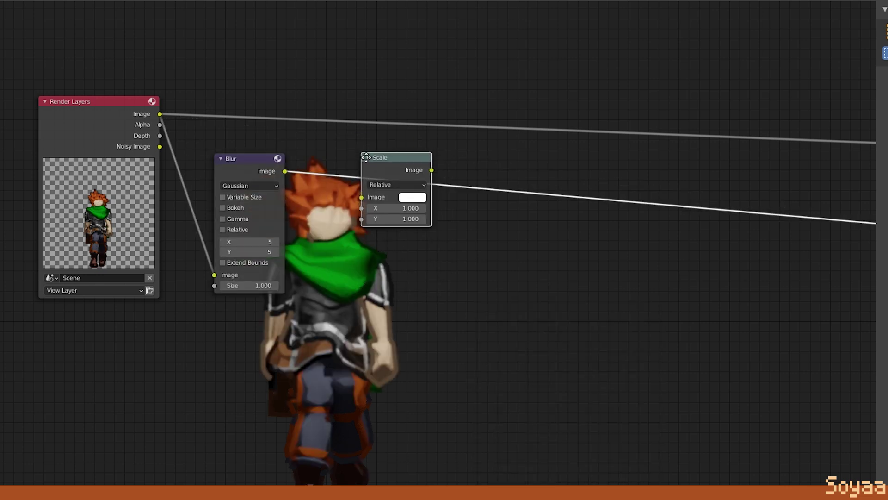
click(366, 158)
key(shift+d)
click(643, 185)
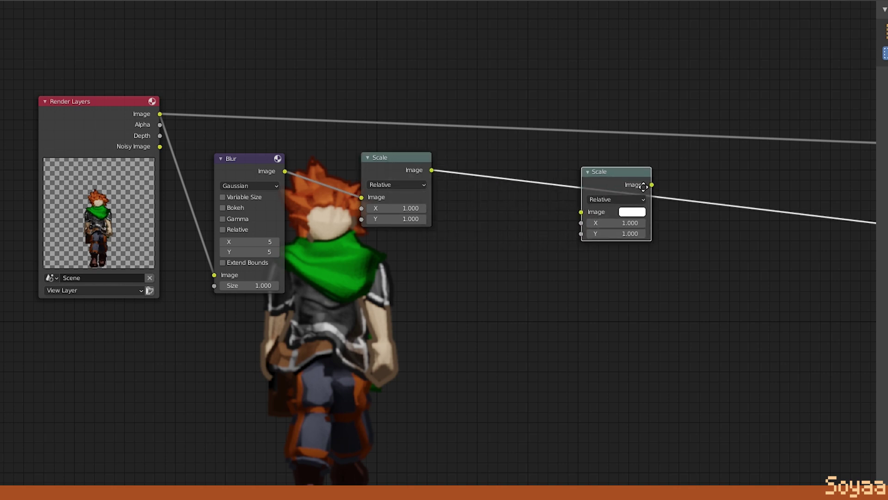
- Insert a Pixelate node between the two Scale nodes
key(shift+a)
text(pix)
key(Return)
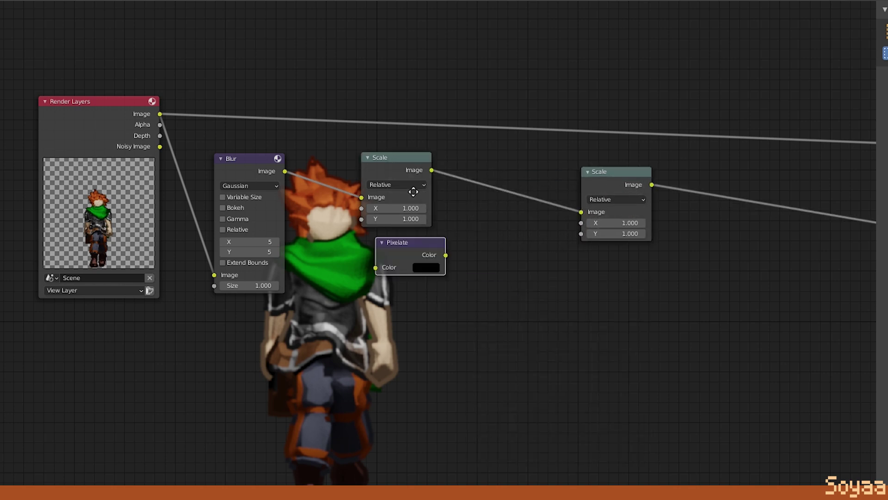
click(494, 189)
- Add a Math node set to Divide and connect its output to the first Scale node's X and Y inputs
key(shift+a)
text(math)
key(Return)
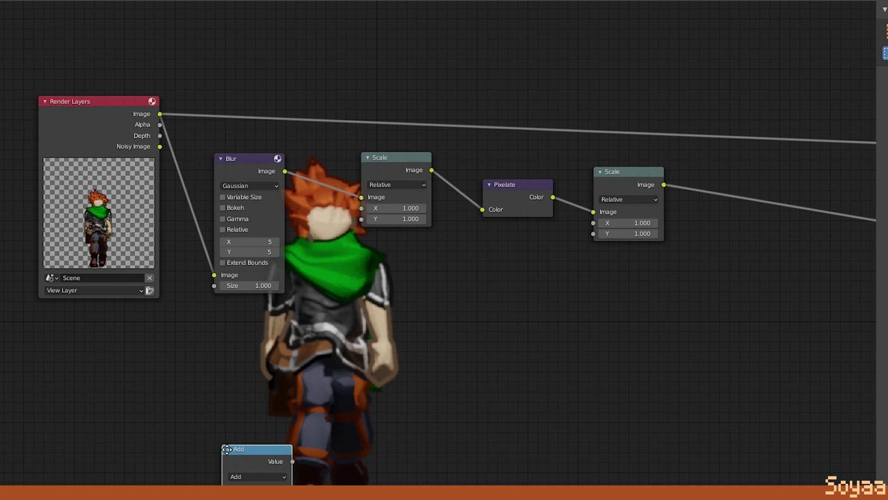
click(237, 337)
click(264, 363)
click(271, 423)
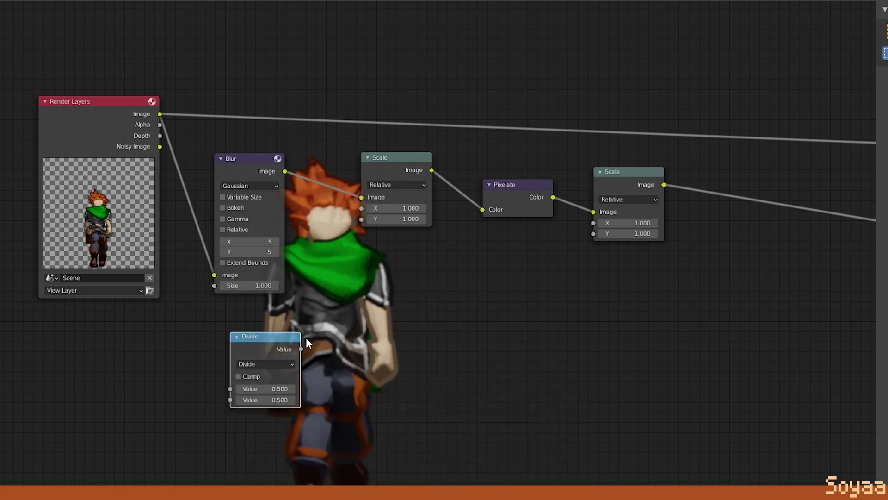
drag(334, 250, 362, 219)
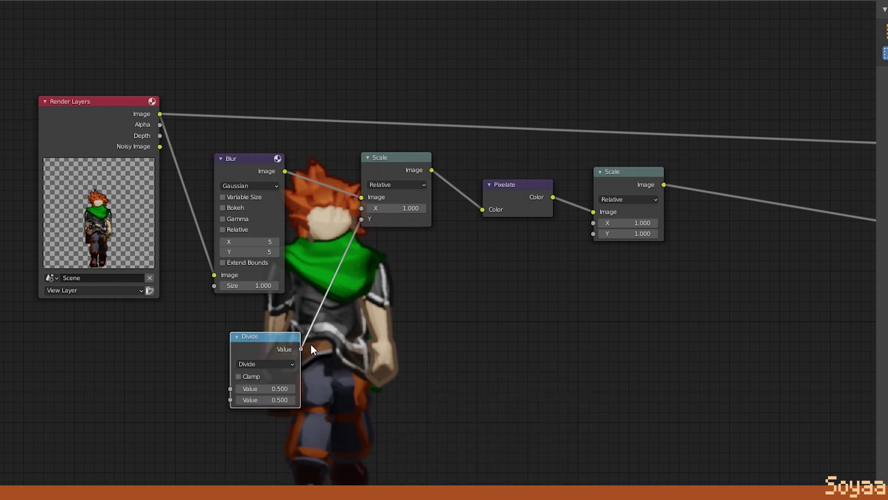
drag(300, 348, 361, 208)
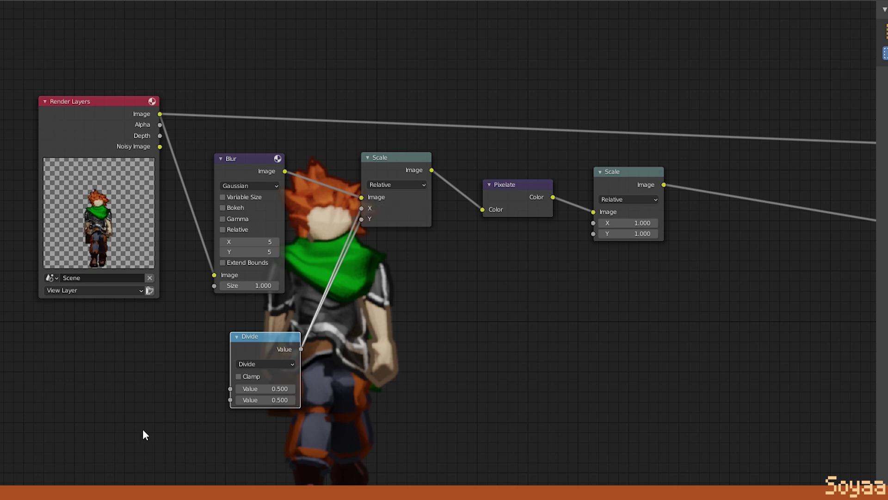
- Add a Value node of 1 linked to the Divide node's second input, and set the first input to 1
key(shift+a)
text(valu)
key(Return)
drag(172, 455, 230, 400)
text(1)
scroll(227, 407, up, 2)
click(269, 420)
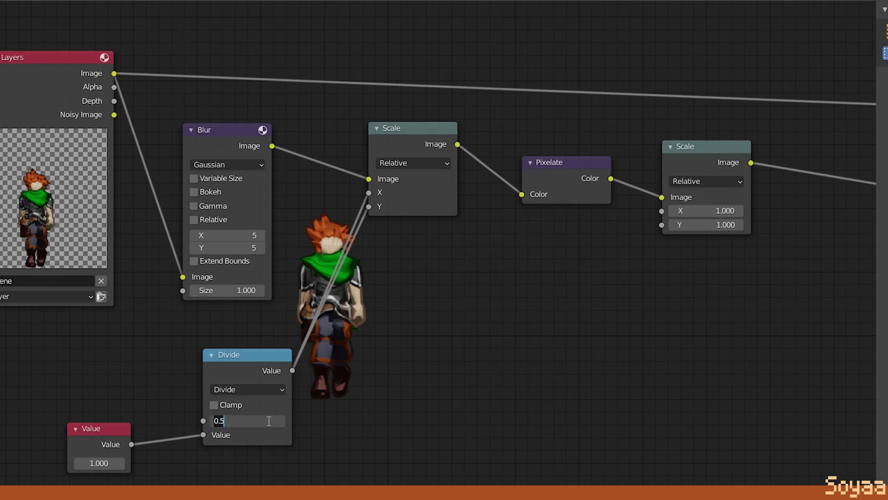
key(Return)
- Move the Value node below the Divide node and connect it to the second Scale node's X and Y inputs
scroll(359, 371, down, 3)
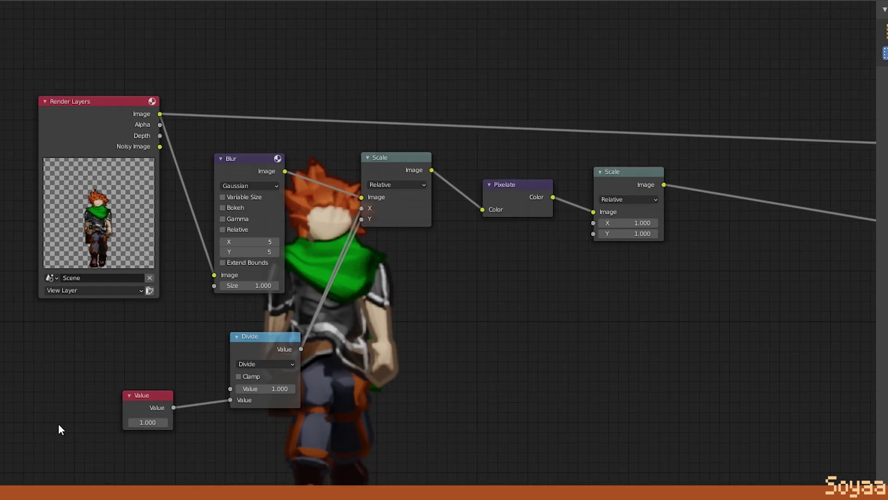
drag(148, 395, 211, 459)
drag(236, 466, 593, 223)
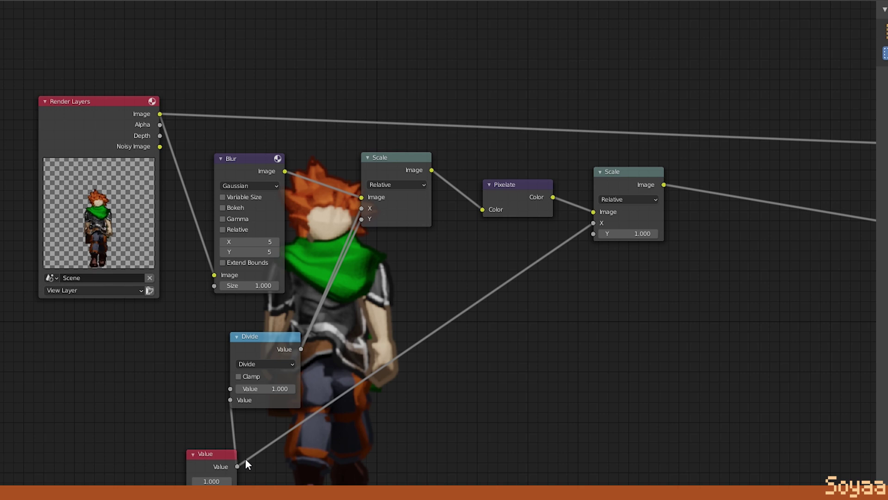
drag(237, 466, 590, 235)
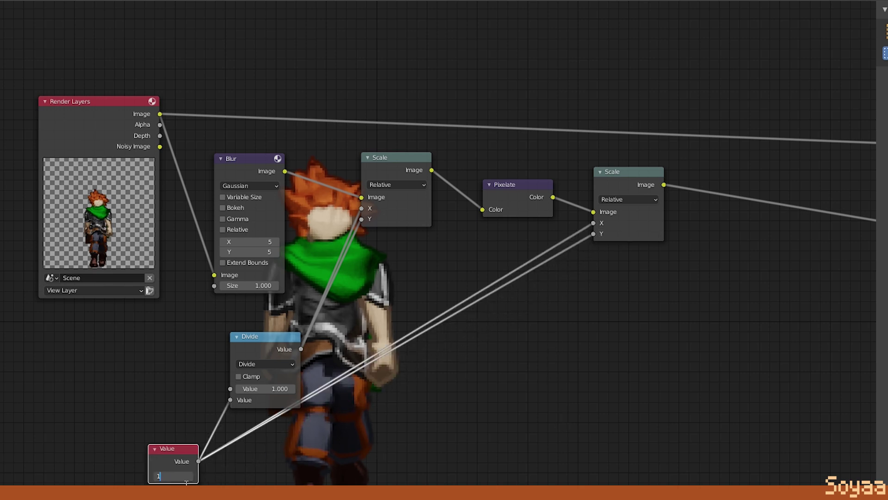
- Try the Value node at 100, 50 and a lower number to compare the pixelation sizes
text(100)
key(Return)
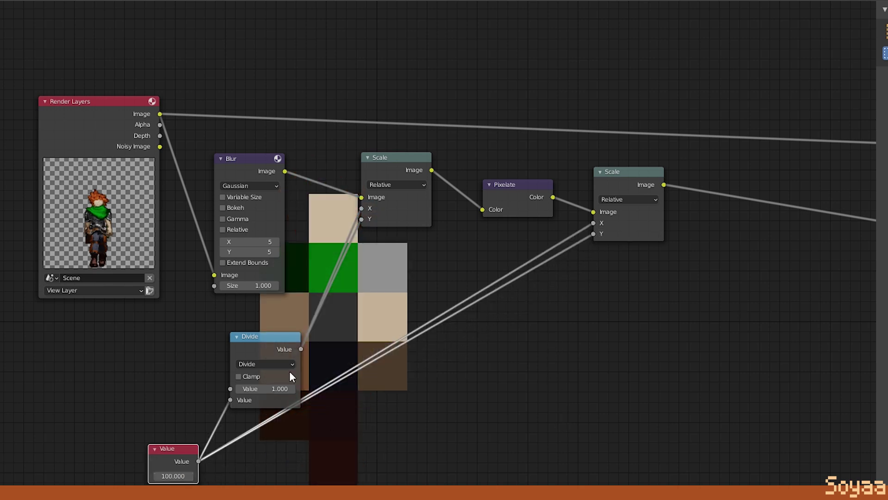
middle_drag(179, 384, 57, 362)
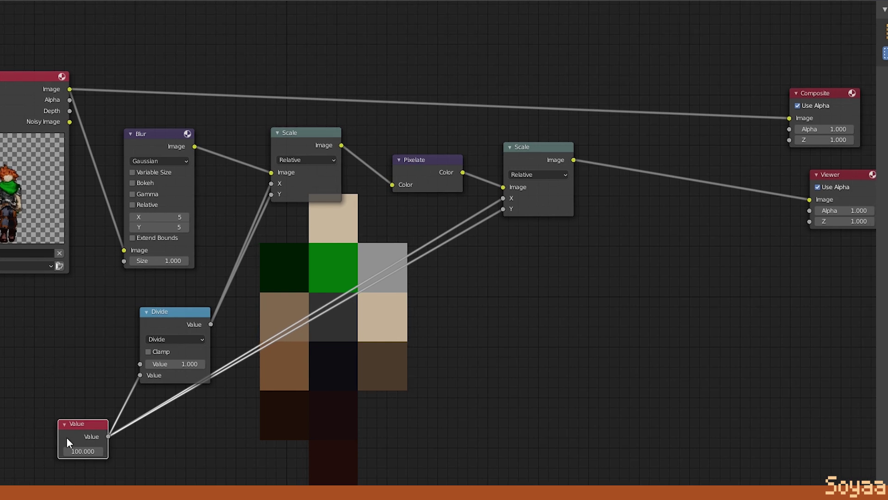
click(87, 456)
text(50)
key(Return)
click(88, 451)
text(25)
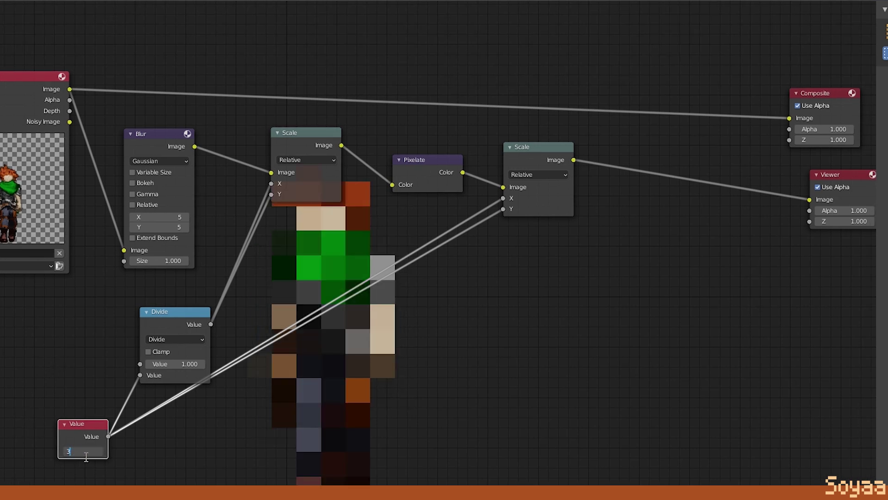
key(Return)
- Set the Value node to 12 for finer pixelation
click(88, 451)
text(12)
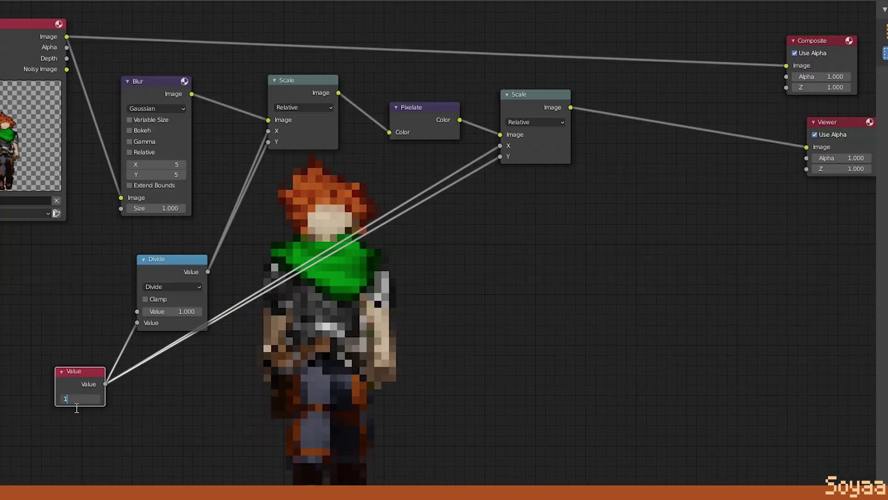
key(Return)
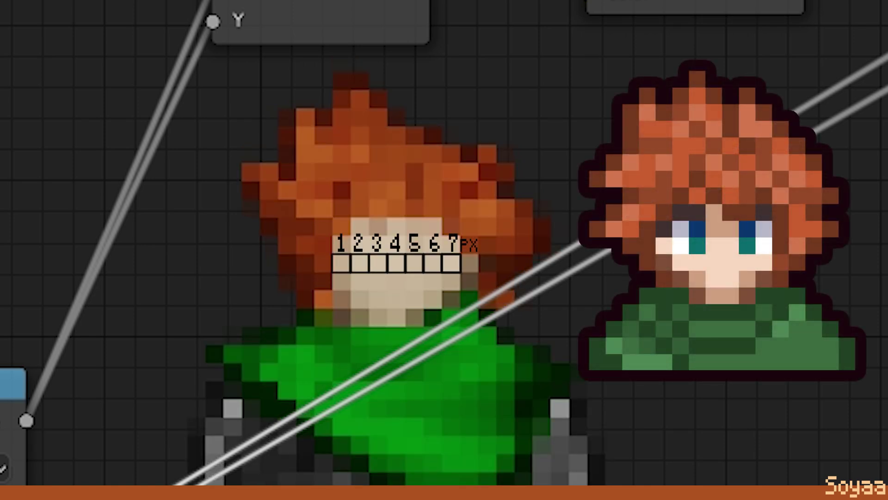
- Insert a Separate HSVA node on the link between the second Scale node and the Viewer
text(sep)
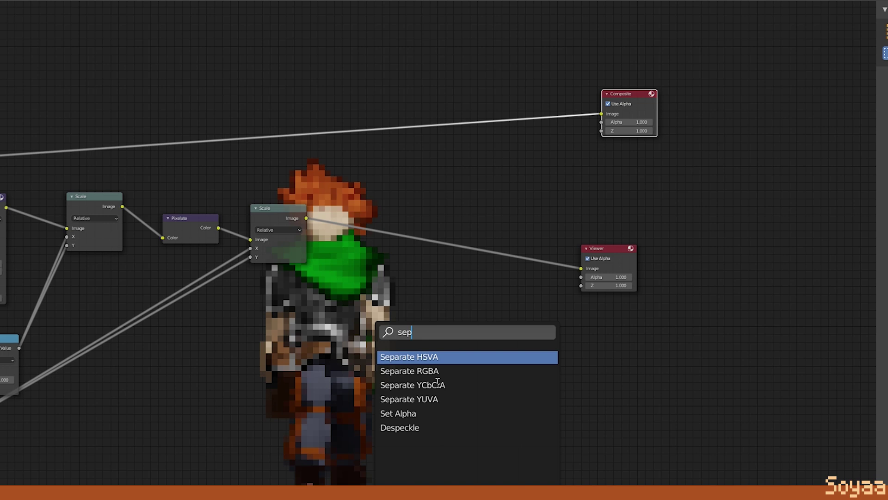
key(Return)
click(427, 240)
- Insert a Combine HSVA node on the link between the Separate HSVA node and the Viewer
key(shift+a)
text(combin)
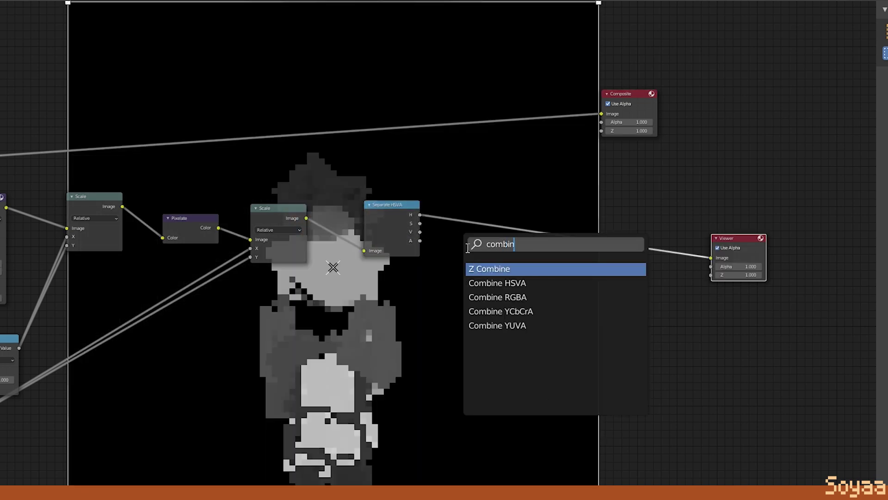
key(Down)
key(Return)
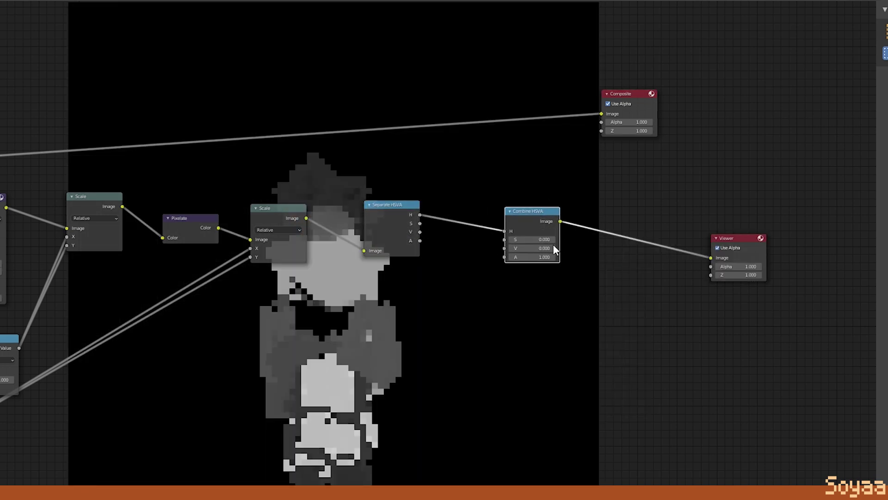
click(553, 243)
- Link the S and V channels from Separate HSVA to Combine HSVA, and move Combine HSVA farther away to make room
scroll(527, 219, up, 3)
drag(230, 262, 463, 266)
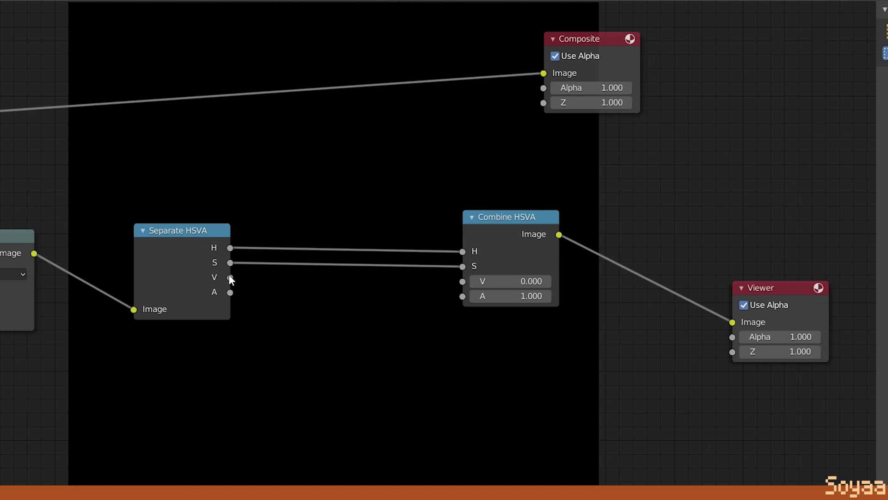
drag(230, 277, 463, 281)
drag(479, 228, 581, 225)
- Insert a Math node on the V link between Separate HSVA and Combine HSVA and set it to Multiply
key(shift+a)
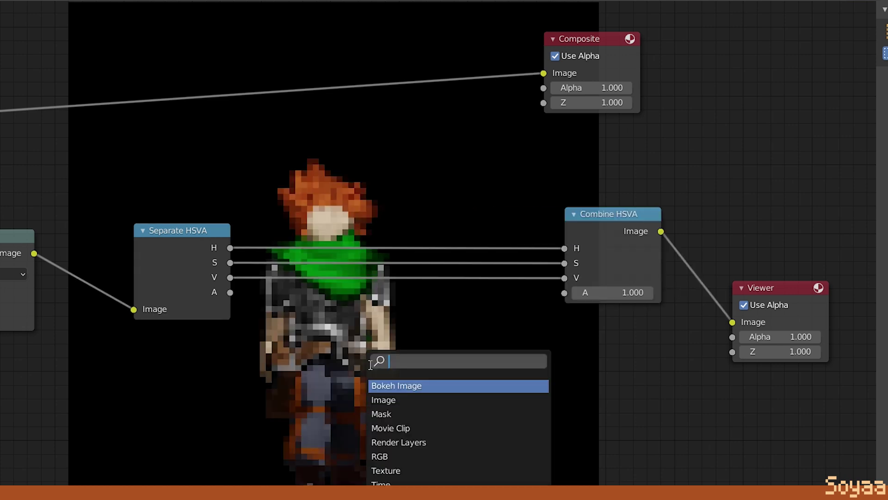
text(math)
key(Return)
click(269, 342)
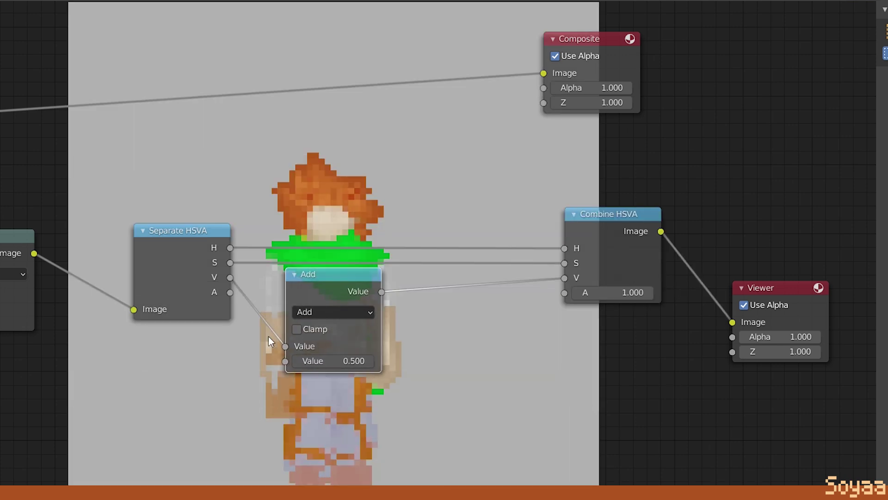
click(333, 312)
click(383, 382)
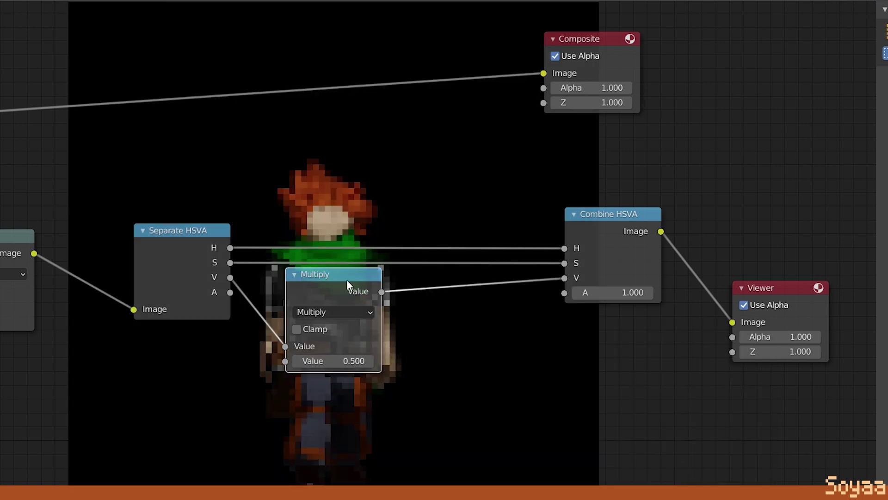
- Duplicate the Multiply node twice and place both copies in sequence on the V link before Combine HSVA
key(shift+d)
click(497, 278)
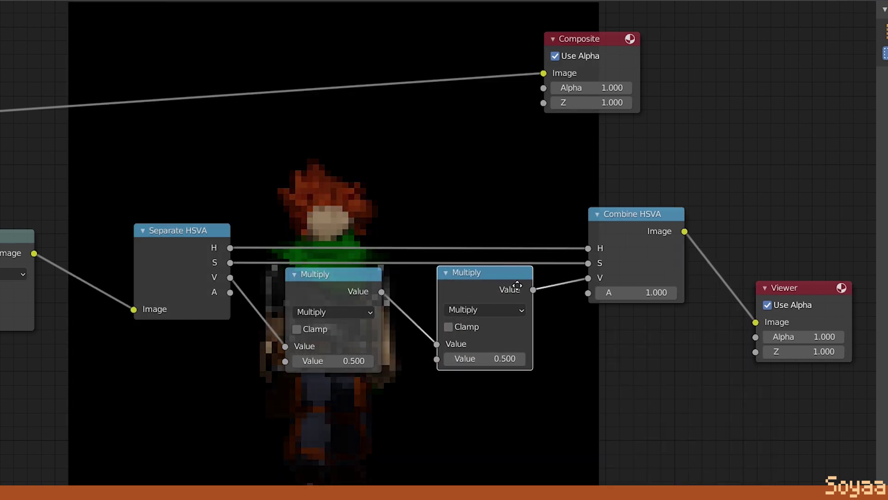
key(shift+d)
click(549, 280)
- Change the middle Math node on the V link to Round and the last one to Divide
click(484, 308)
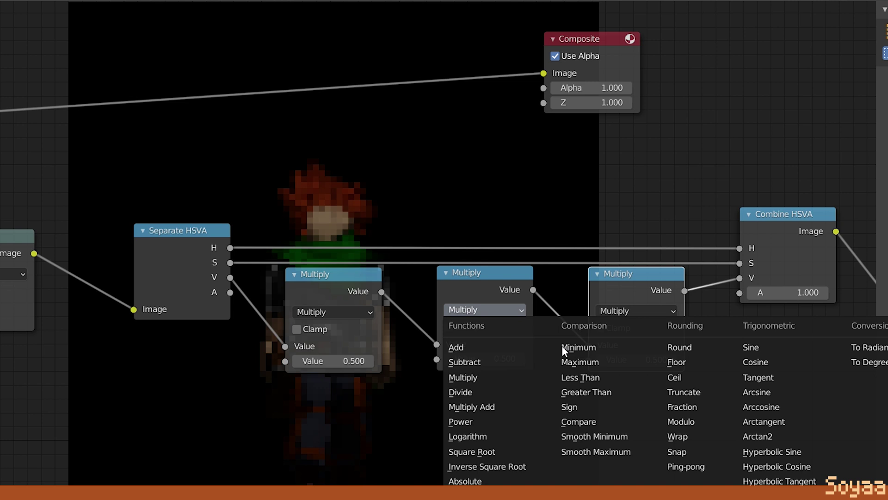
click(680, 347)
click(648, 313)
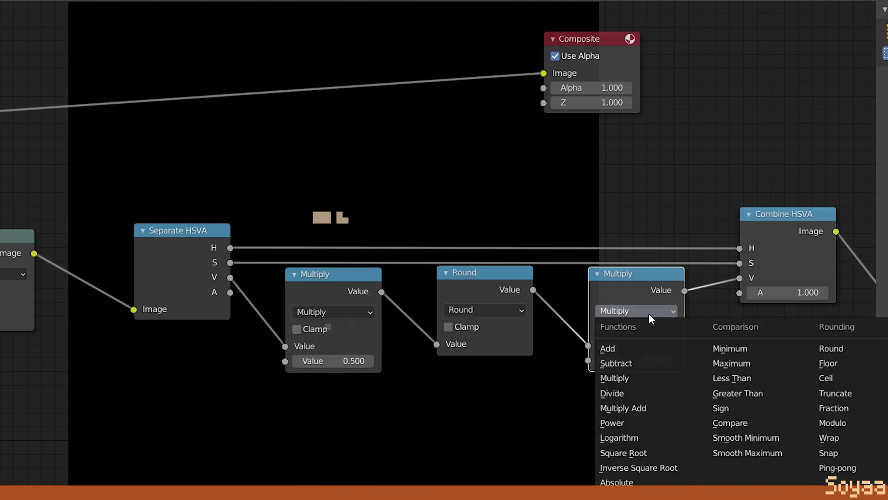
click(617, 392)
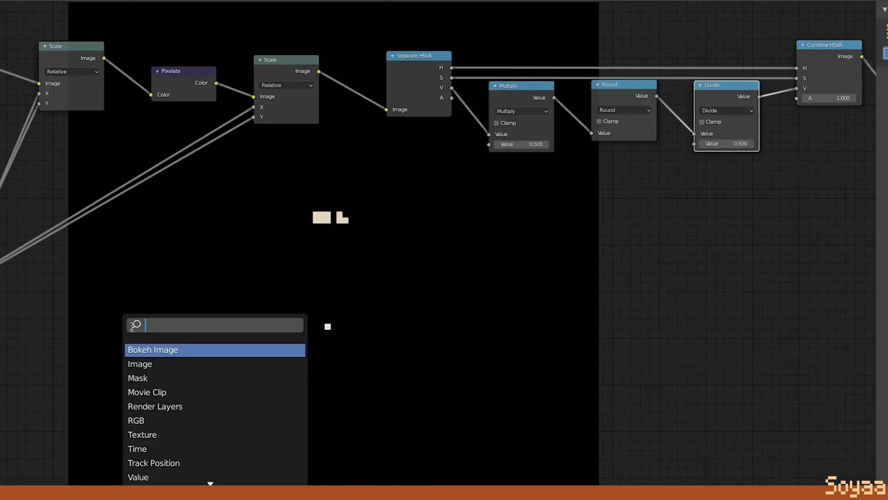
- Add a Value node and connect it to the second inputs of the Multiply and Divide nodes on the V link
text(valu)
key(Return)
drag(358, 321, 668, 242)
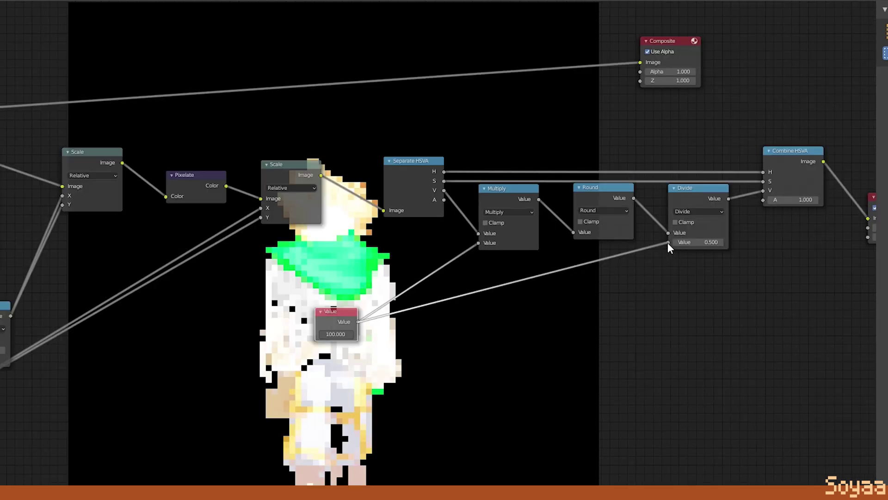
middle_drag(381, 333, 437, 262)
- Compare the new Value node at 50, 10 and 20 to judge the shading levels, and settle on 40
click(346, 335)
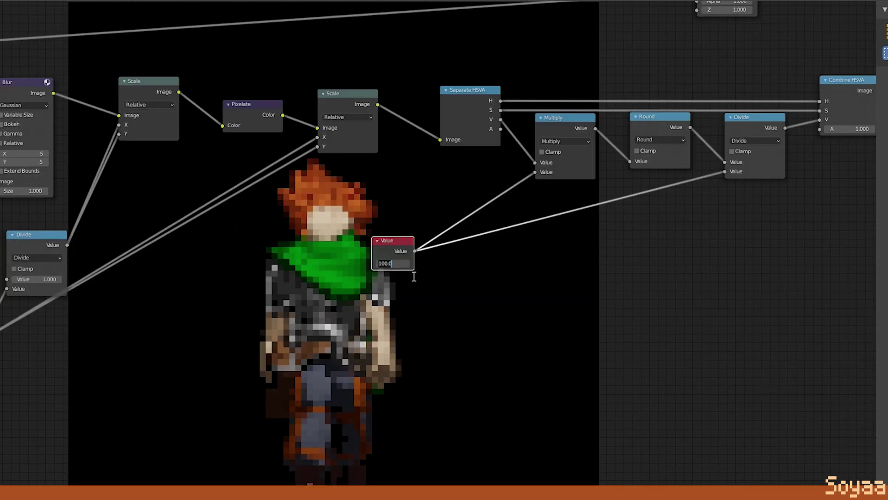
text(50)
key(Return)
click(396, 263)
key(Return)
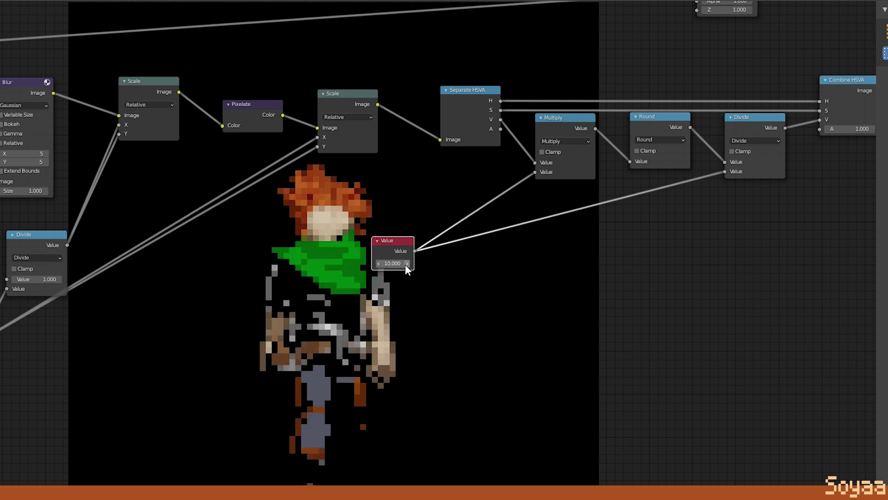
click(400, 267)
text(20)
key(Return)
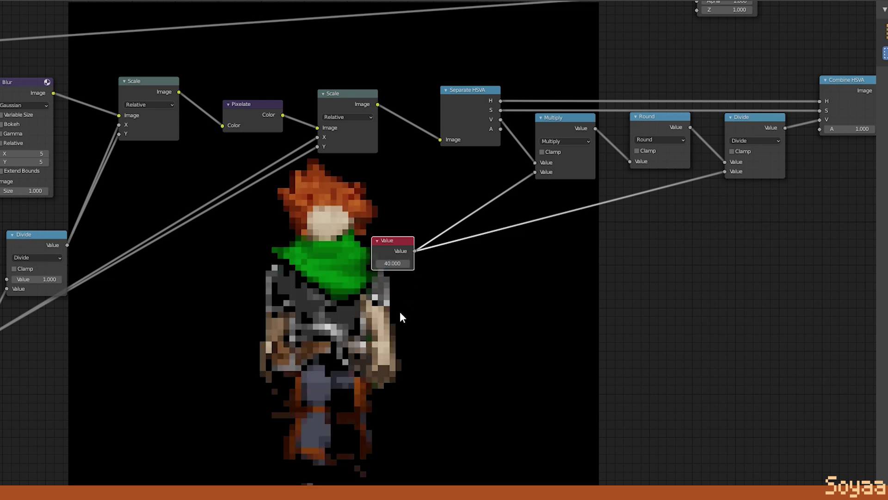
- Route the alpha from Separate HSVA to Combine HSVA through a duplicated Round node with Clamp enabled, and render the image
click(670, 119)
key(shift+d)
click(669, 256)
drag(501, 128, 625, 290)
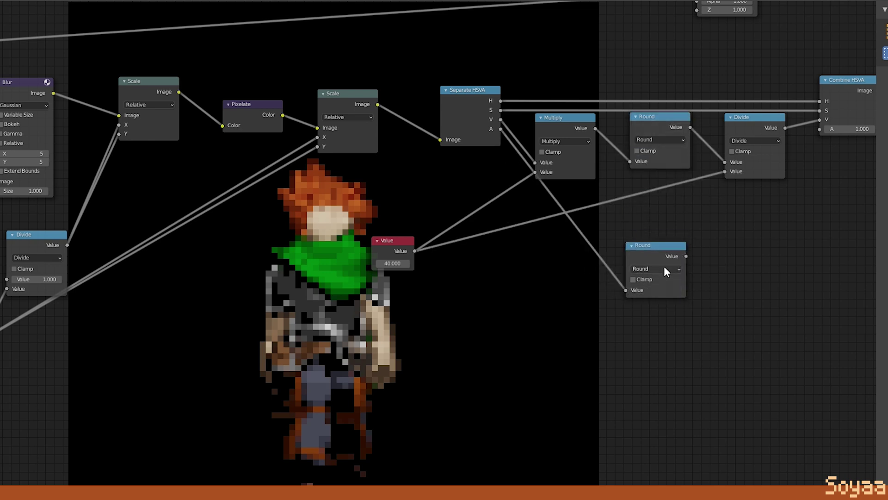
drag(687, 256, 820, 128)
middle_drag(485, 367, 532, 315)
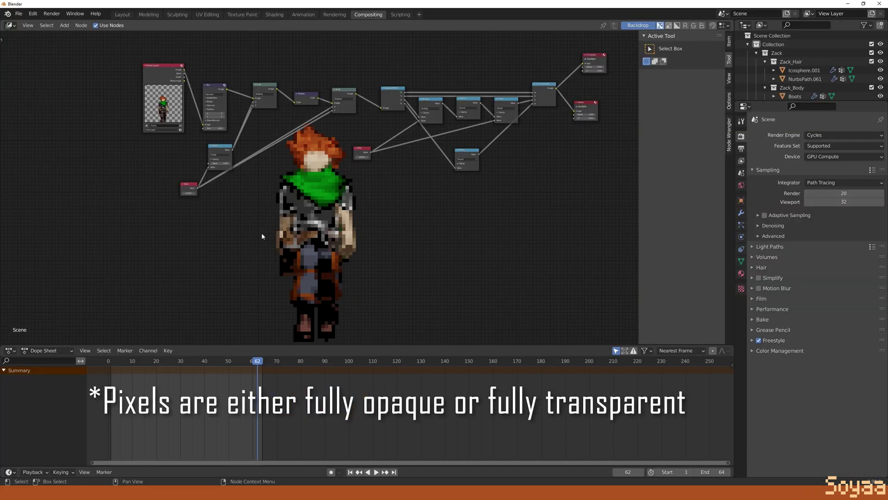
key(F12)
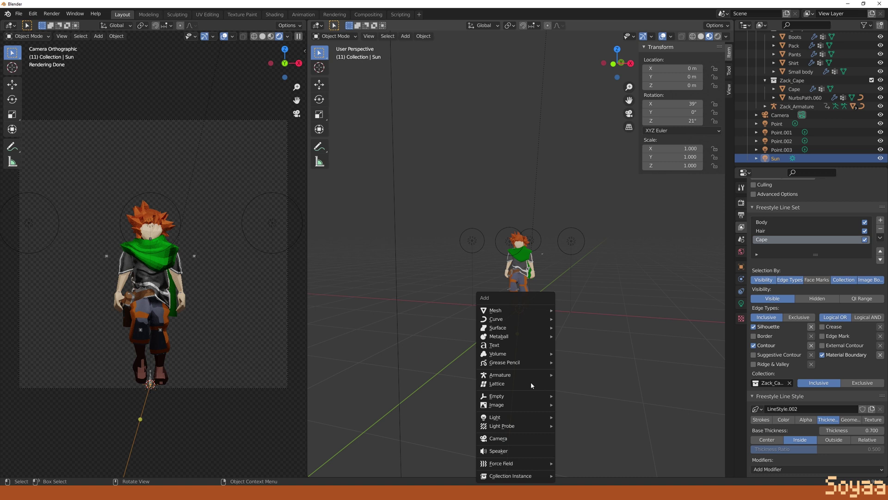
- Add a Plain Axes empty at the character's feet and scale it down to about 0.248
mouse_move(530, 376)
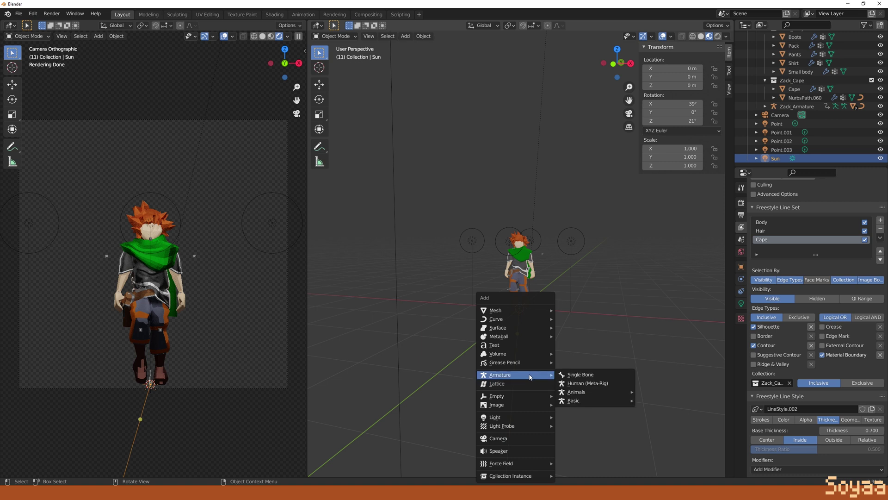
mouse_move(548, 396)
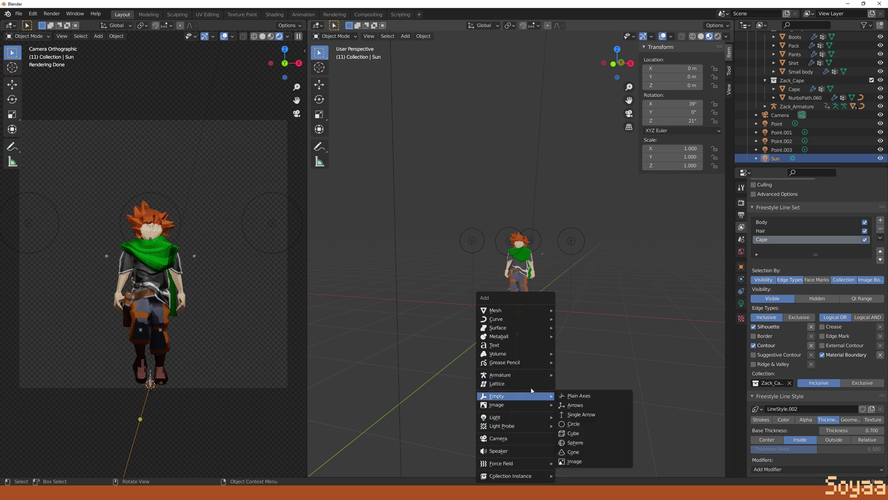
click(578, 397)
key(s)
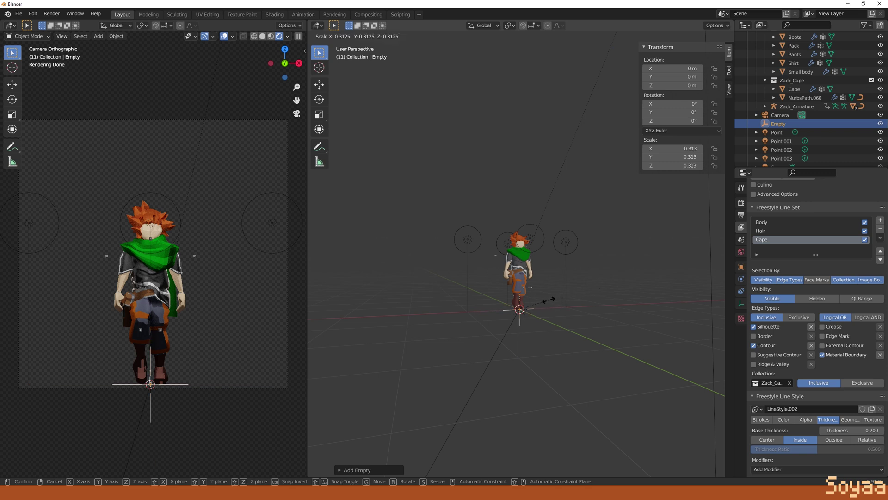
click(540, 302)
- Parent the camera to the empty using Object (Keep Transform)
scroll(588, 293, up, 4)
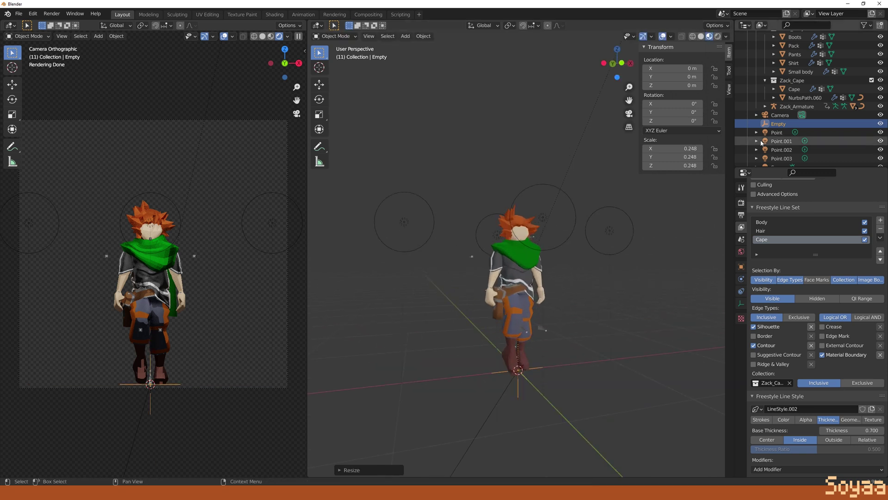
click(773, 123)
ctrl+click(778, 117)
ctrl+click(776, 122)
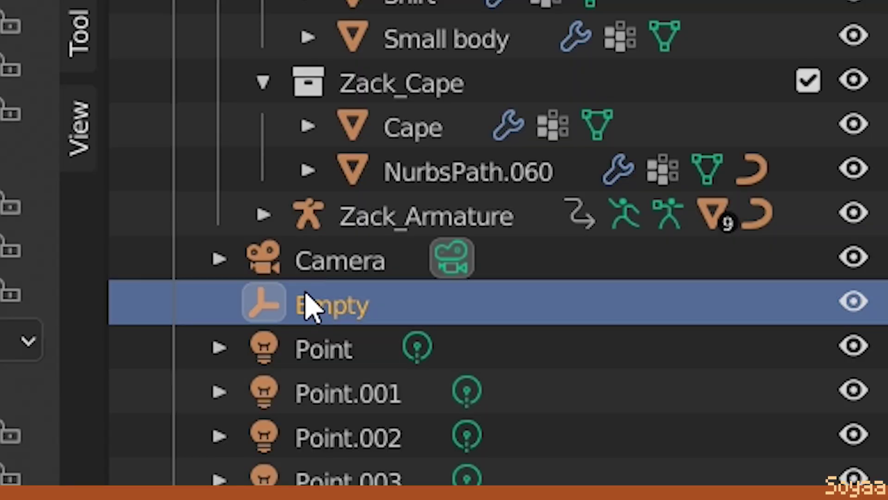
ctrl+click(334, 268)
ctrl+click(303, 315)
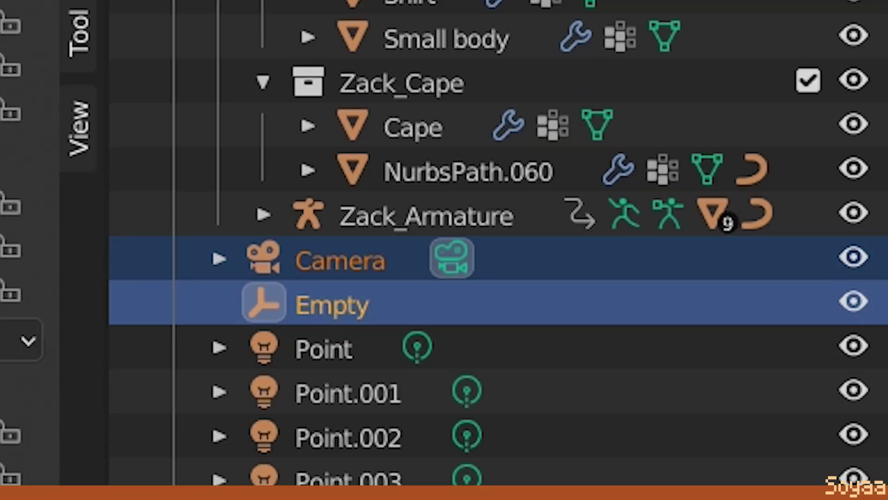
key(ctrl+p)
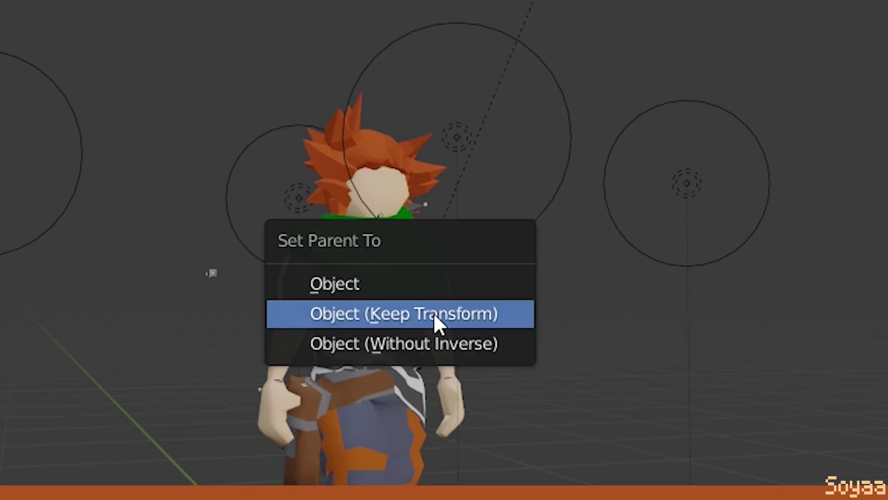
click(434, 313)
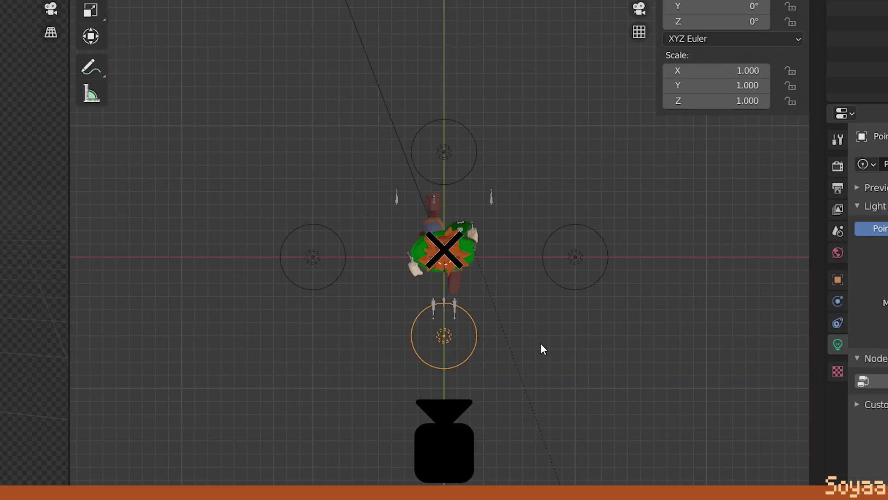
- Switch the armature from Pose Mode to Object Mode and select the empty that carries the camera
key(space)
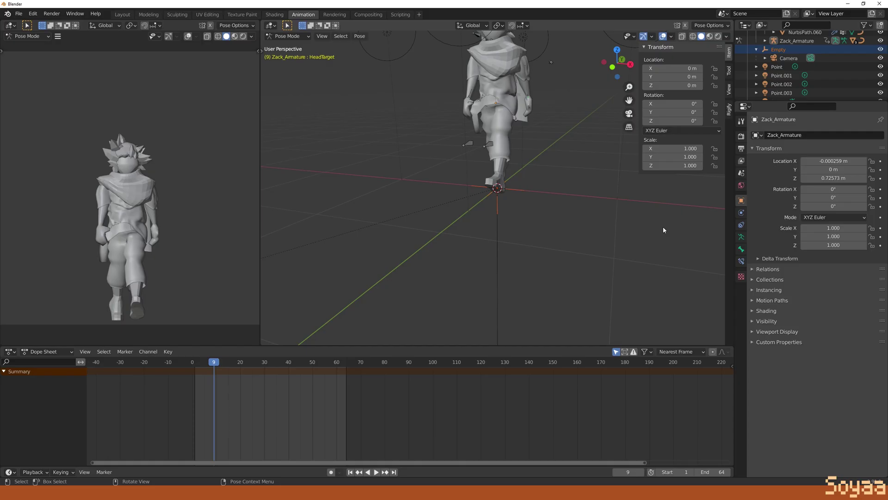
click(286, 36)
click(289, 46)
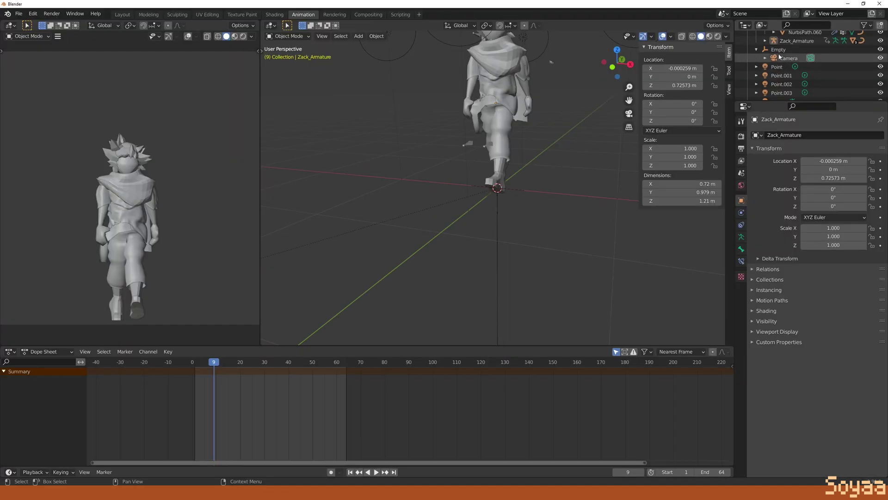
click(779, 50)
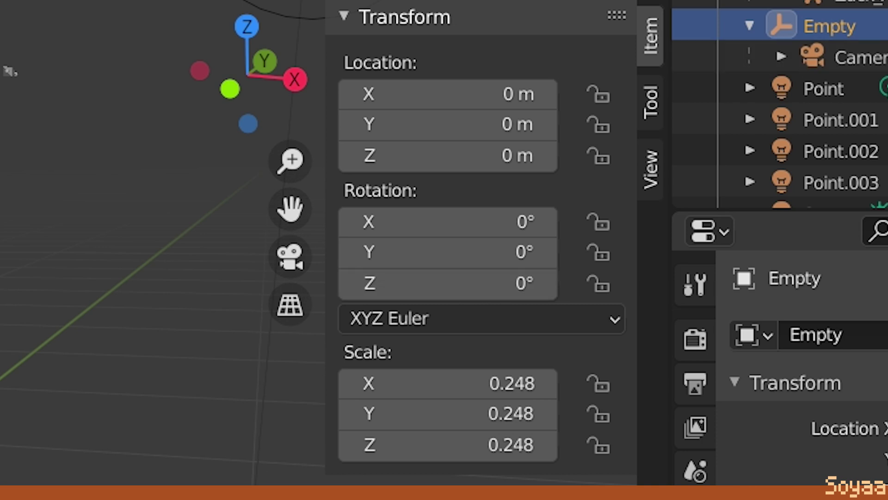
- Set the empty's Z rotation to 45° and insert a Rotation keyframe at frame 9
click(453, 313)
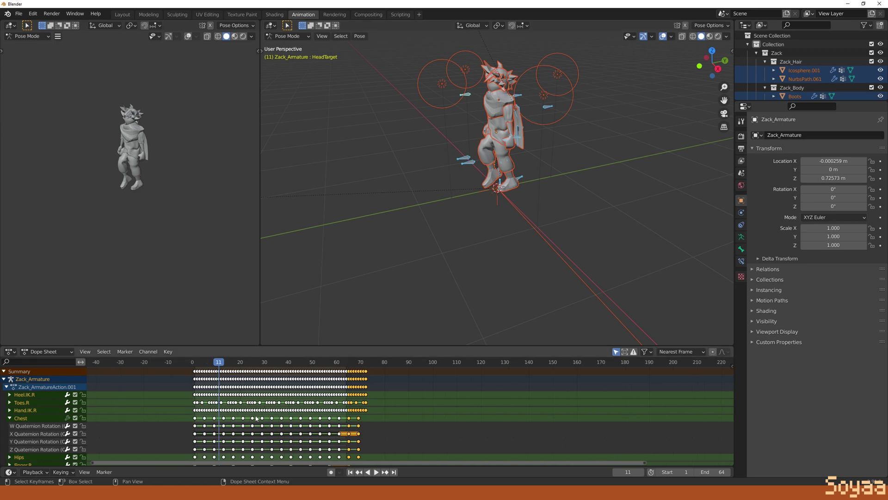
click(471, 293)
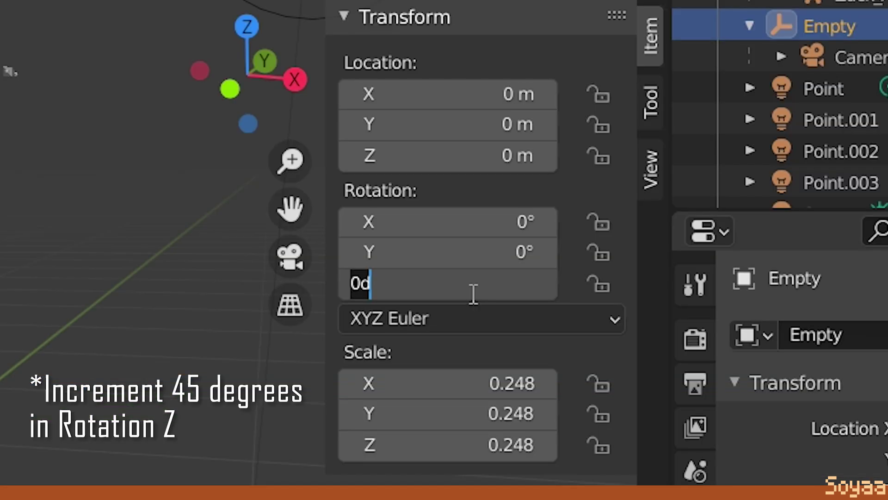
text(45)
key(Return)
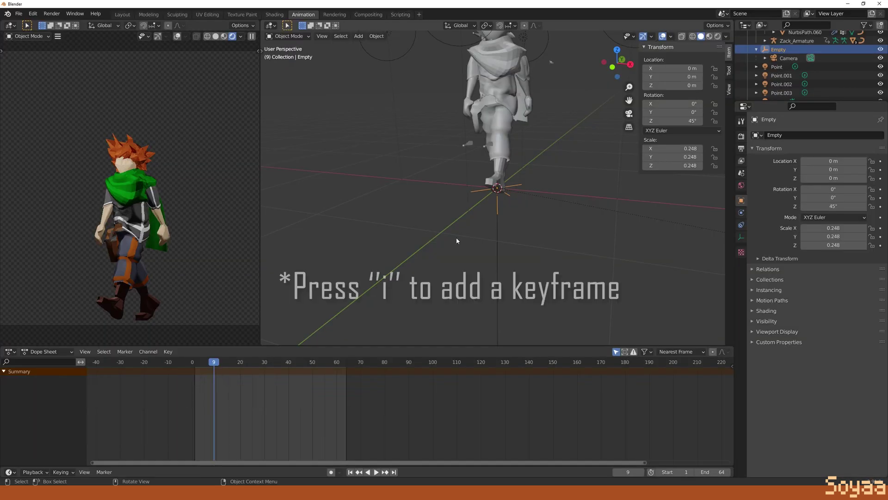
key(i)
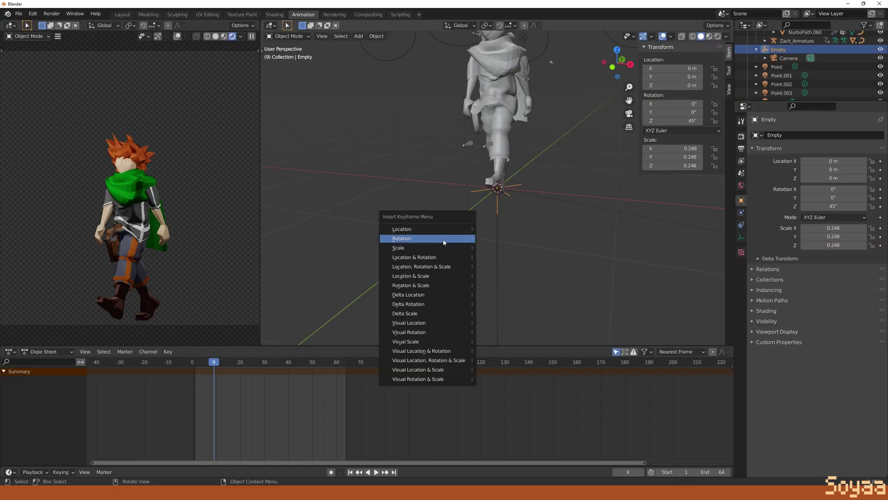
click(559, 121)
- Go to frame 17, set the empty's Z rotation to 90° and insert a Rotation keyframe
click(219, 364)
drag(219, 364, 232, 364)
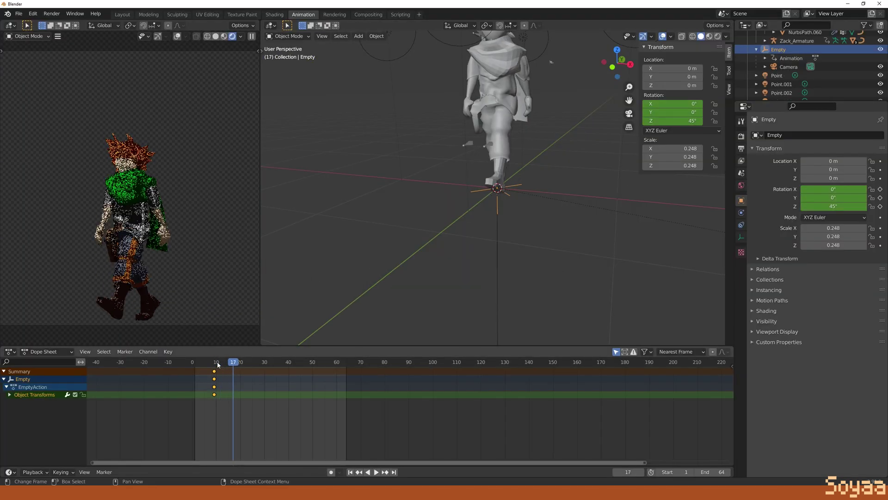
click(682, 121)
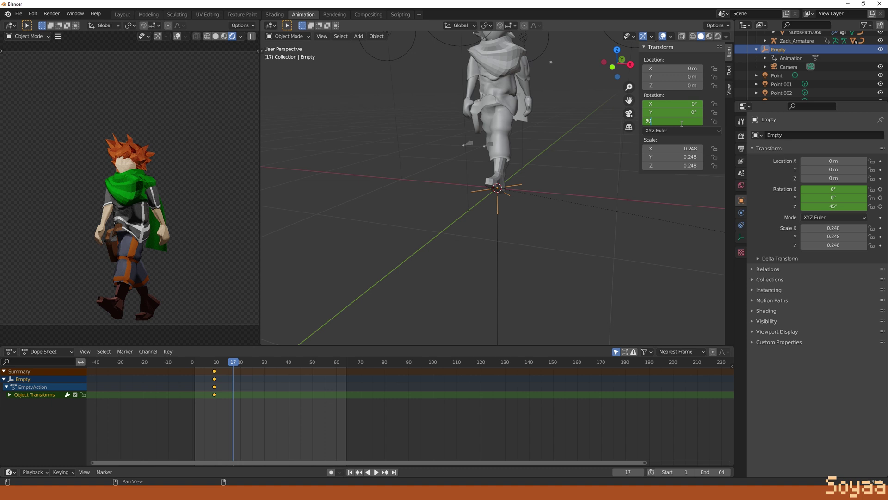
key(Return)
key(i)
click(357, 272)
- Go to frame 25, set the empty's Z rotation to 135° and insert a Rotation keyframe
click(252, 362)
click(682, 120)
text(1)
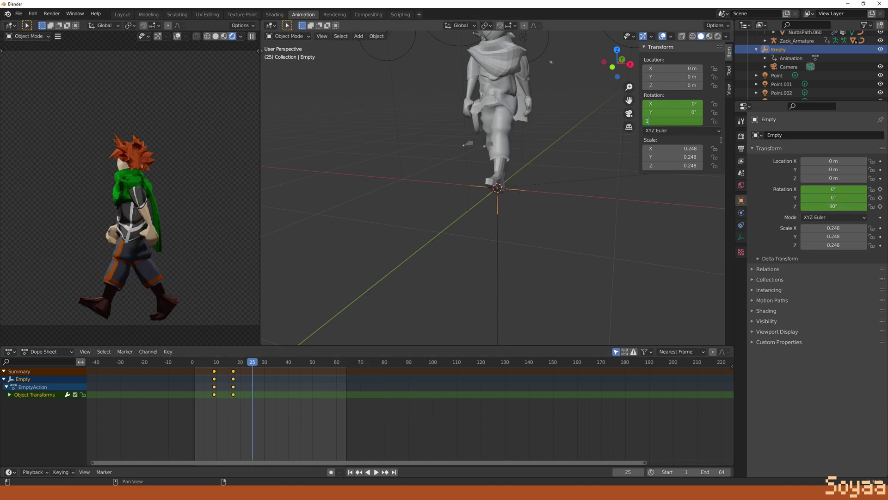
text(35)
key(Return)
key(i)
- Go to frame 33, set the empty's Z rotation to 180° and insert a Rotation keyframe
click(272, 361)
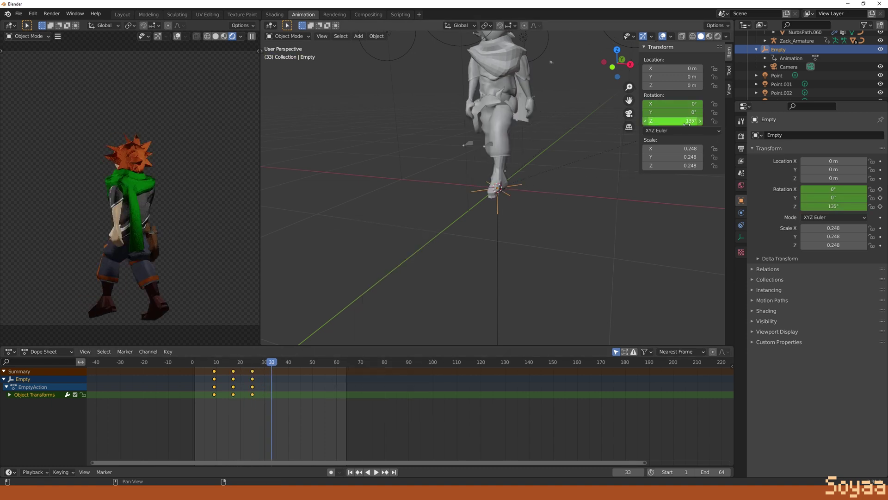
click(687, 122)
text(180)
key(Return)
key(i)
click(390, 257)
- Go to frame 41, set the empty's Z rotation to 225° and insert a Rotation keyframe
click(291, 362)
click(689, 121)
text(225d)
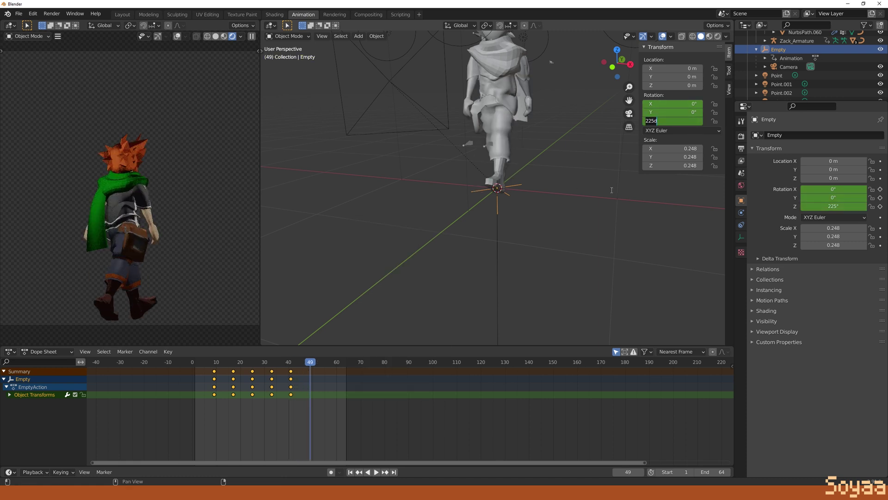
text(270)
- Set the empty's Z rotation to 270° and insert a Rotation keyframe at frame 49
key(Return)
key(i)
click(513, 240)
- Go to frame 57, set the empty's Z rotation to 315° and insert a Rotation keyframe
drag(334, 361, 329, 361)
click(682, 121)
text(315)
key(Return)
key(i)
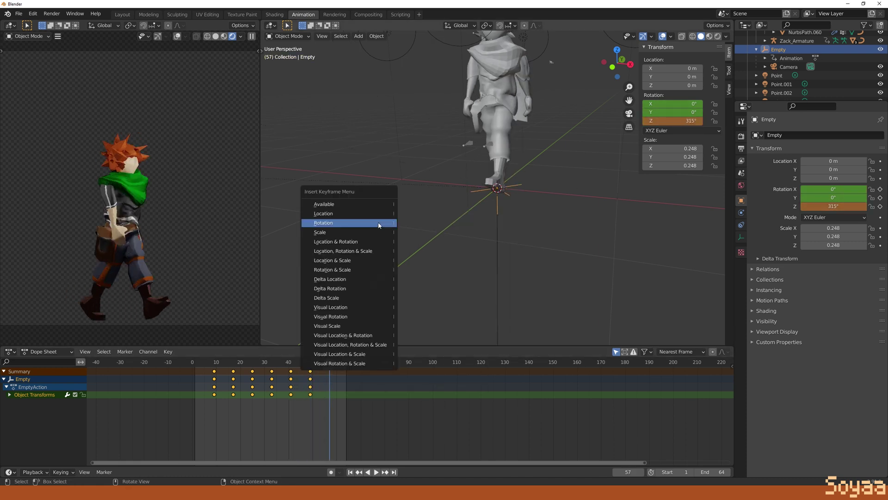
click(378, 226)
- Return to frame 1, set all of the empty's keyframes to Constant interpolation, and play the animation
key(shift+Left)
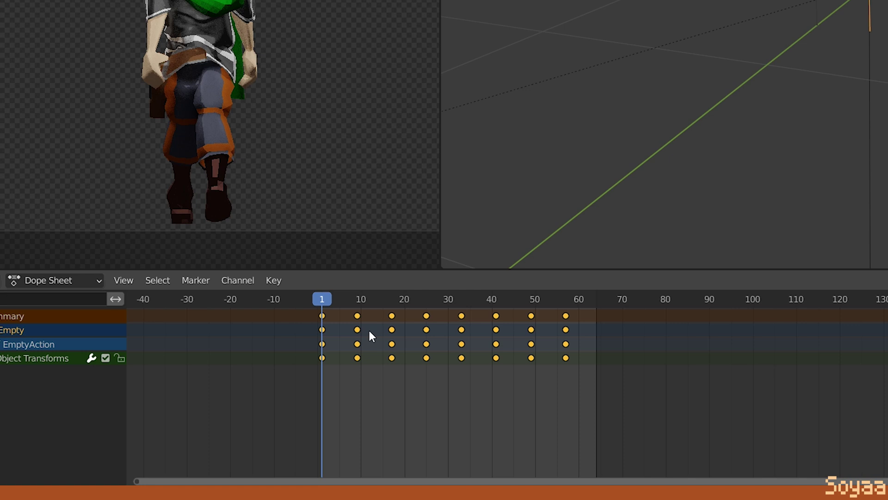
right_click(369, 331)
mouse_move(349, 399)
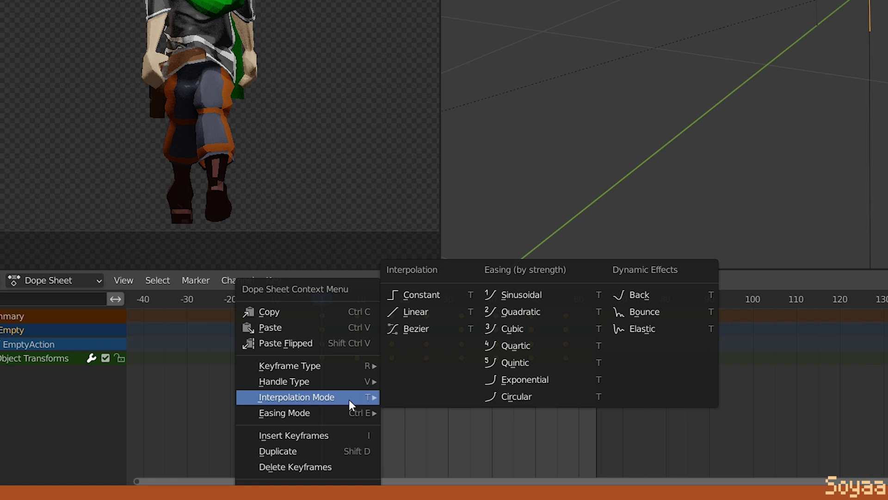
click(413, 294)
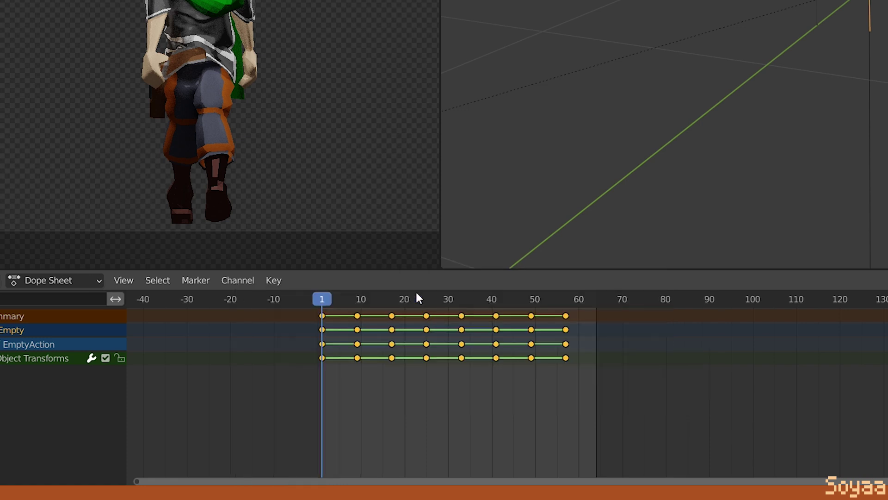
key(space)
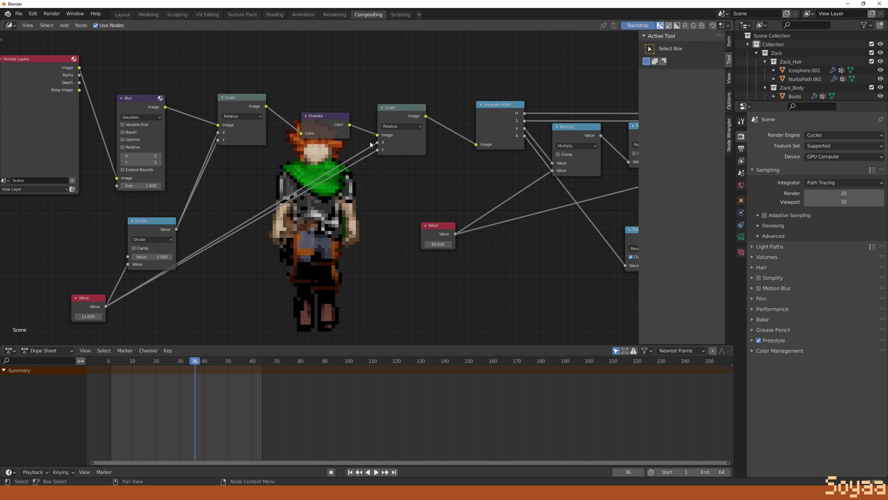
- Bypass the second Scale node by linking the Pixelate node's Color output directly to the Separate HSVA Image input
drag(391, 112, 380, 166)
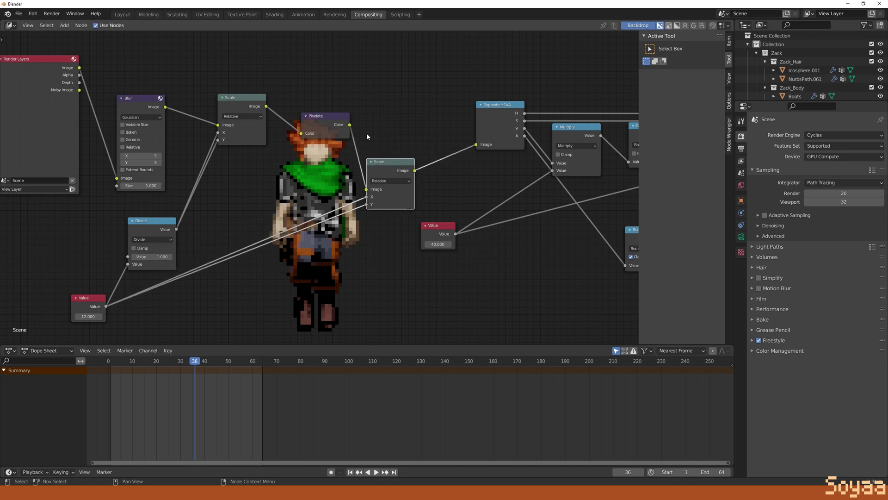
drag(349, 125, 477, 146)
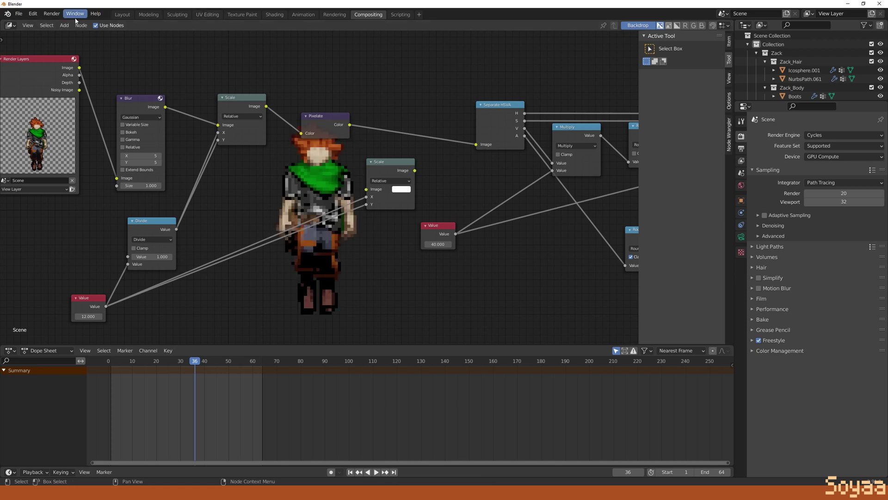
- Render the whole walk animation and inspect the frames as they render
click(52, 13)
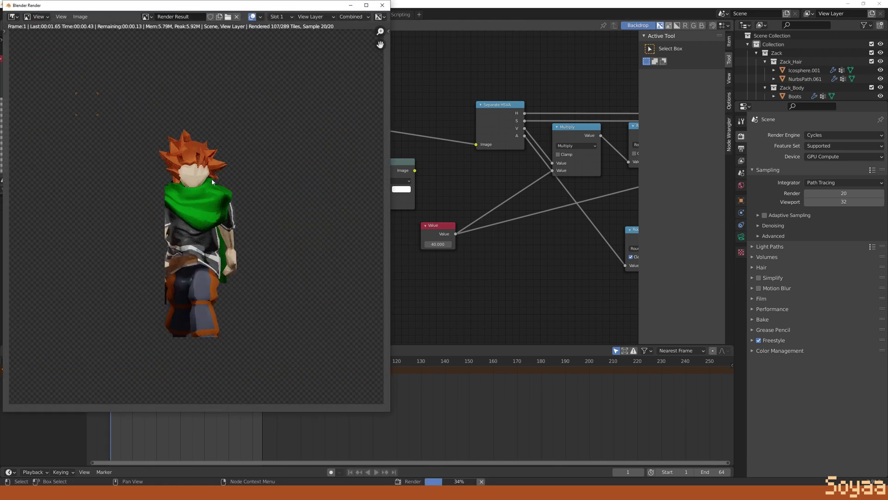
scroll(222, 212, up, 6)
scroll(236, 217, down, 6)
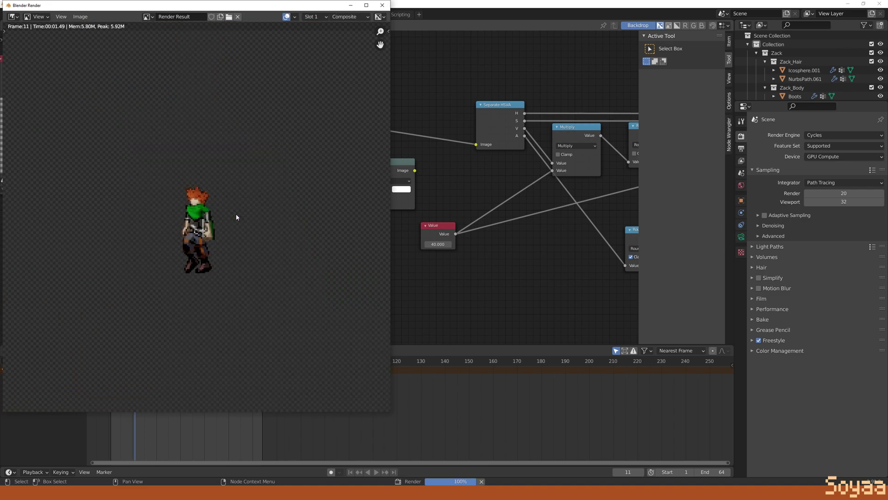
scroll(237, 217, up, 6)
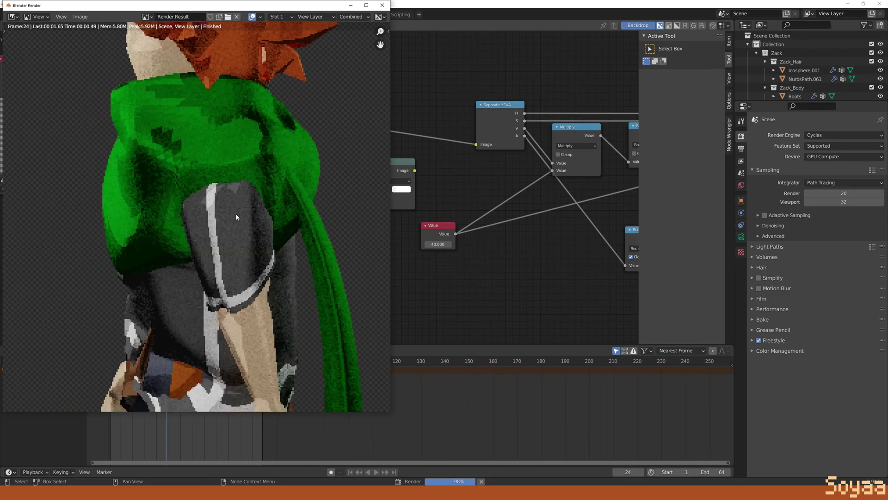
scroll(236, 216, down, 6)
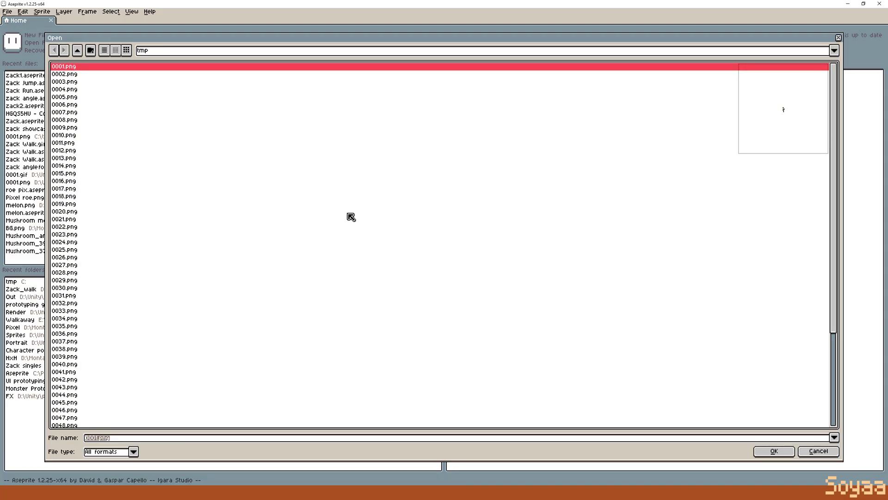
- In Aseprite, open 0001.png from the tmp folder, load the numbered PNG files as an animation, and play it
click(792, 452)
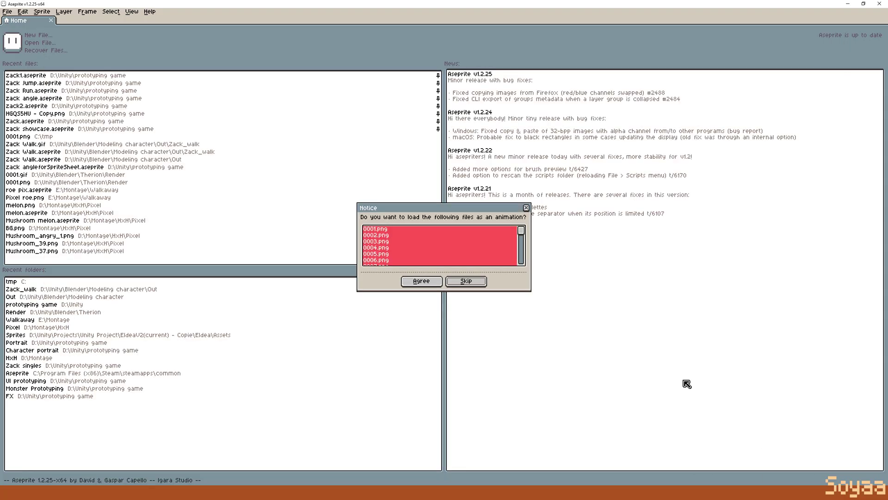
click(420, 282)
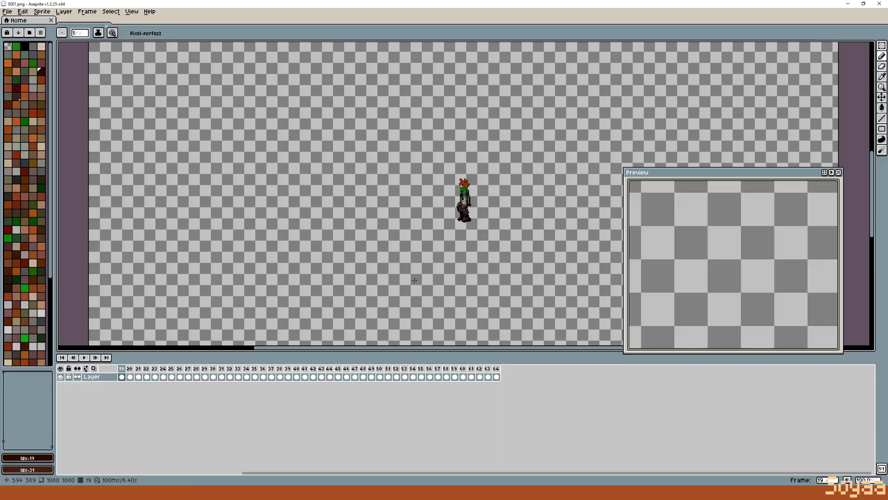
key(Return)
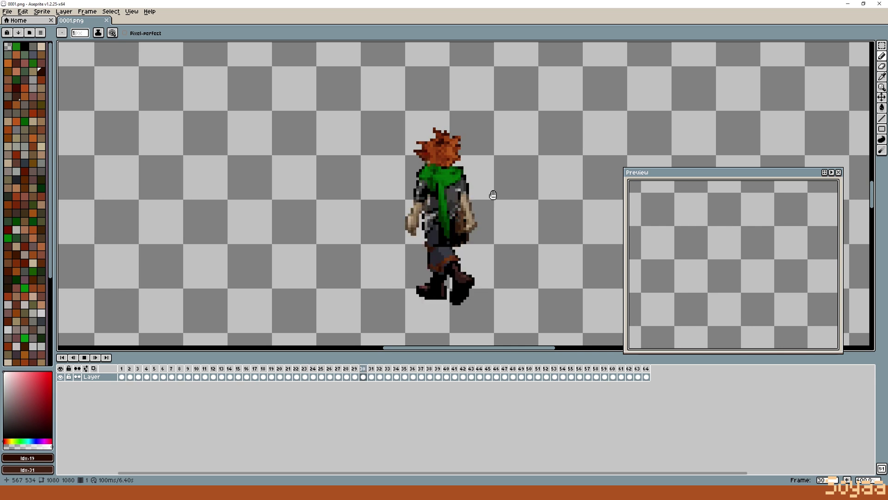
- Resize the sprite's canvas to 108 px wide and 108 px high, centered on the character
click(47, 13)
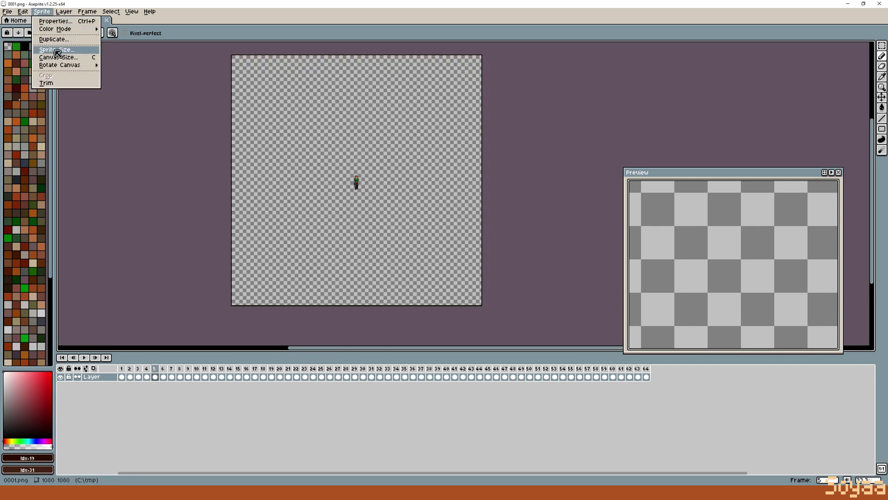
click(58, 56)
text(108)
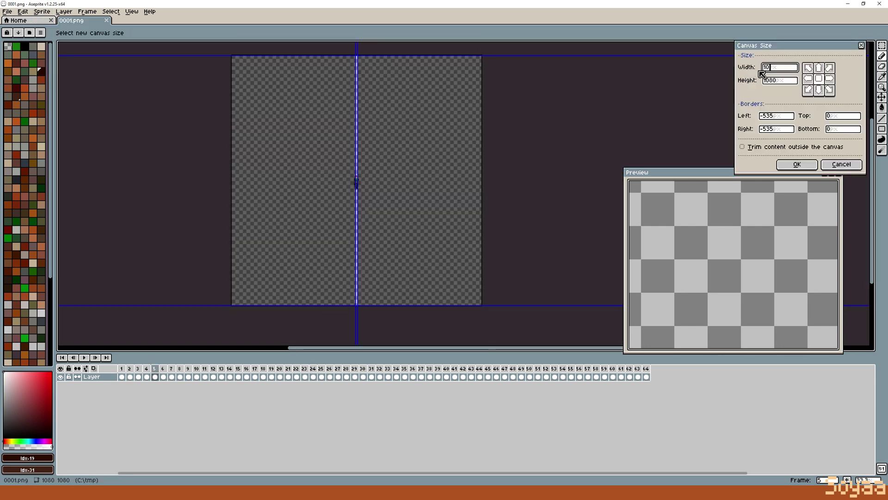
click(788, 84)
key(BackSpace)
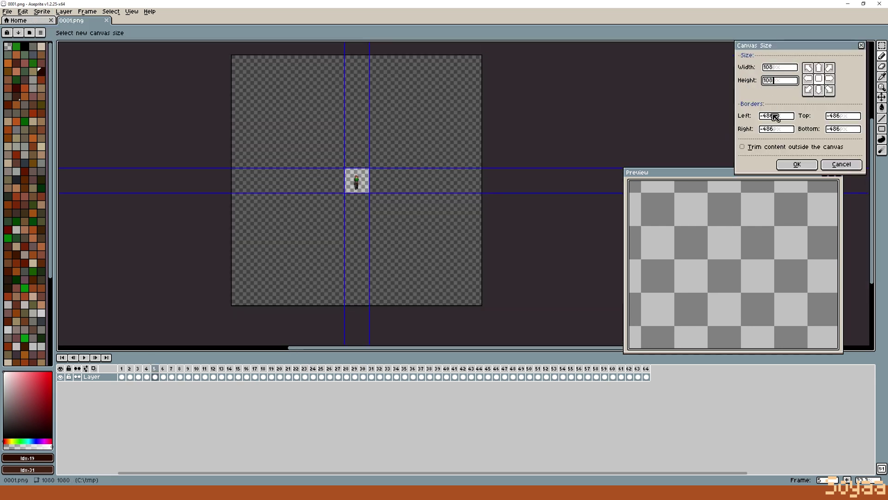
click(796, 165)
scroll(481, 203, up, 4)
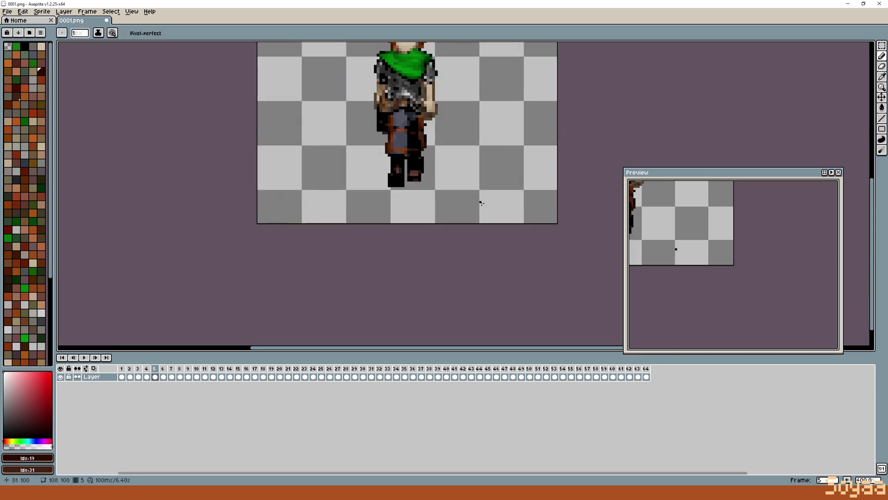
drag(465, 102, 461, 222)
scroll(462, 222, down, 1)
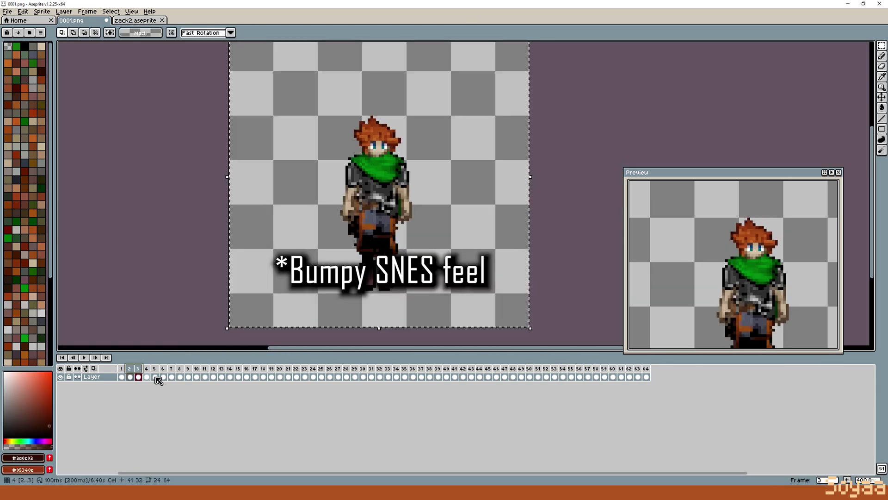
- Extend the cel selection in alternating pairs (6–7, 10–11, 14–15, up to 62–63), nudge those cels down 1 pixel, and preview the animation
shift+click(172, 377)
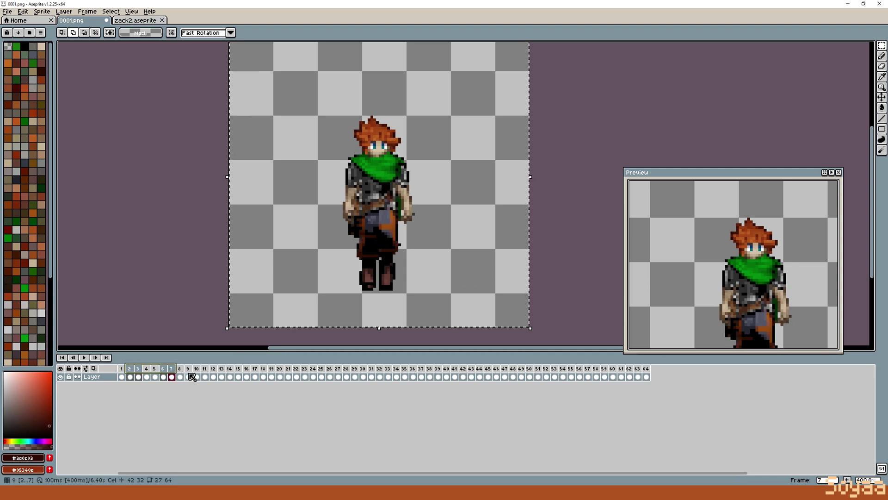
shift+click(205, 373)
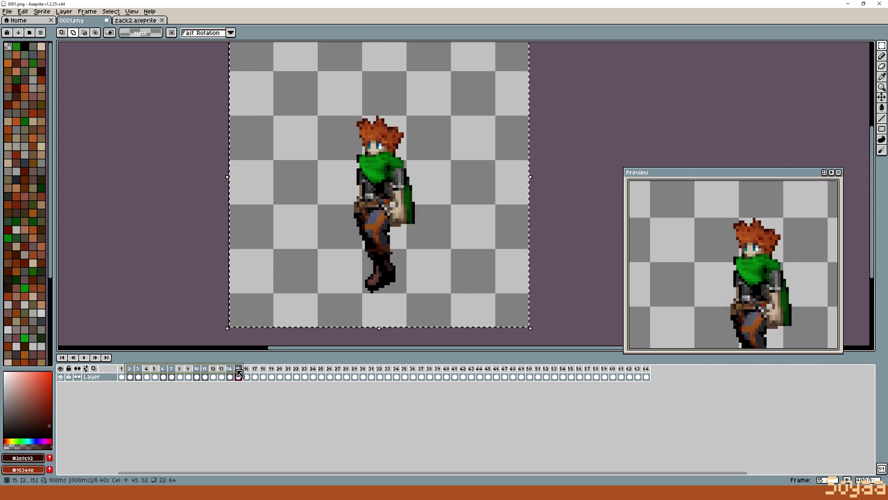
shift+drag(270, 372, 384, 372)
shift+drag(446, 370, 510, 369)
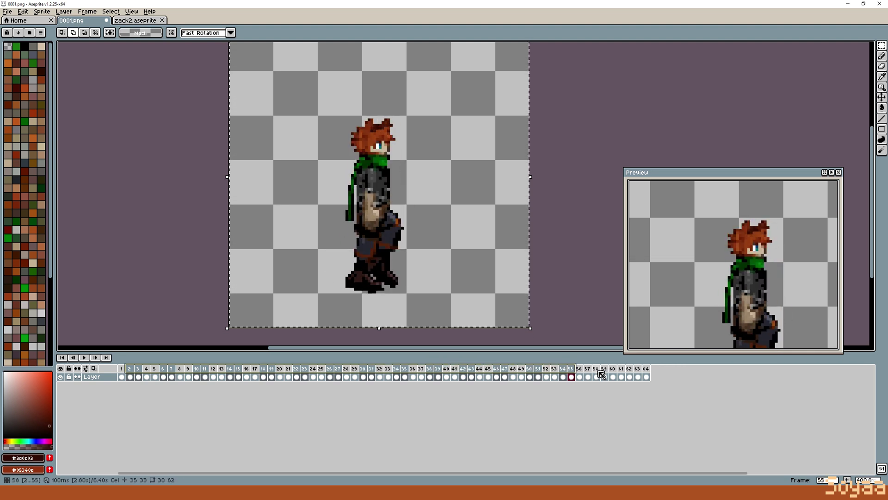
shift+drag(601, 374, 636, 376)
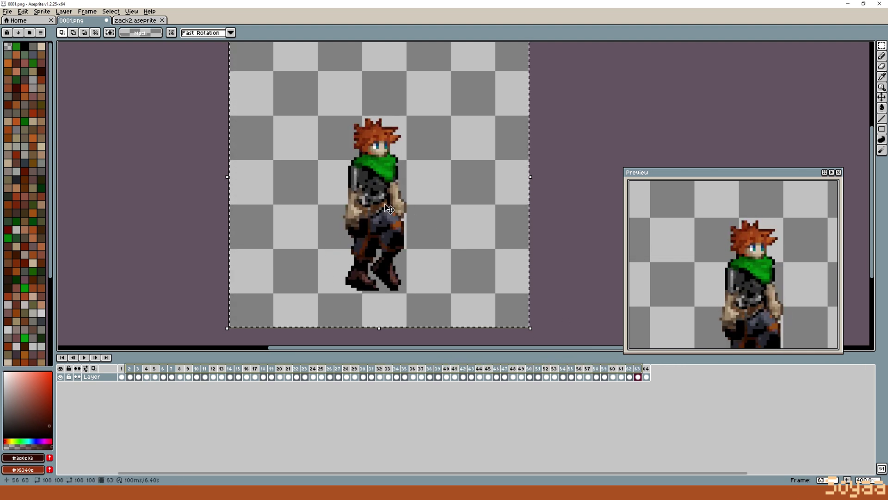
key(Down)
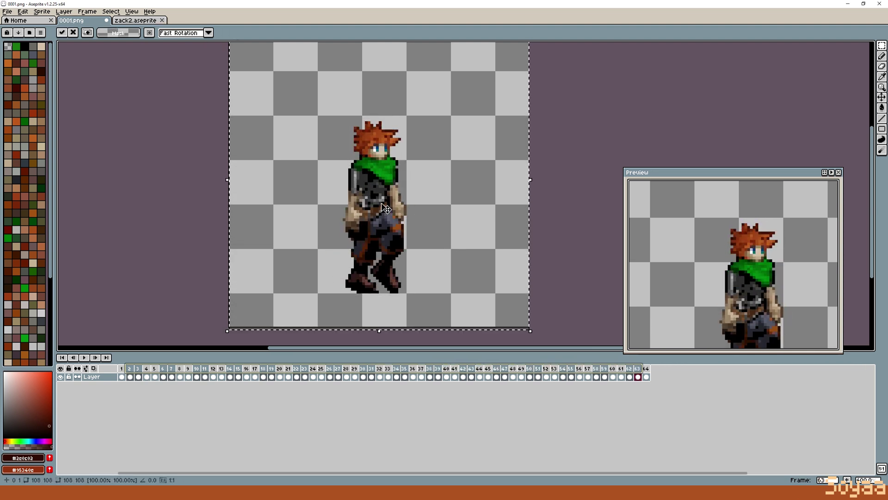
click(186, 273)
key(Return)
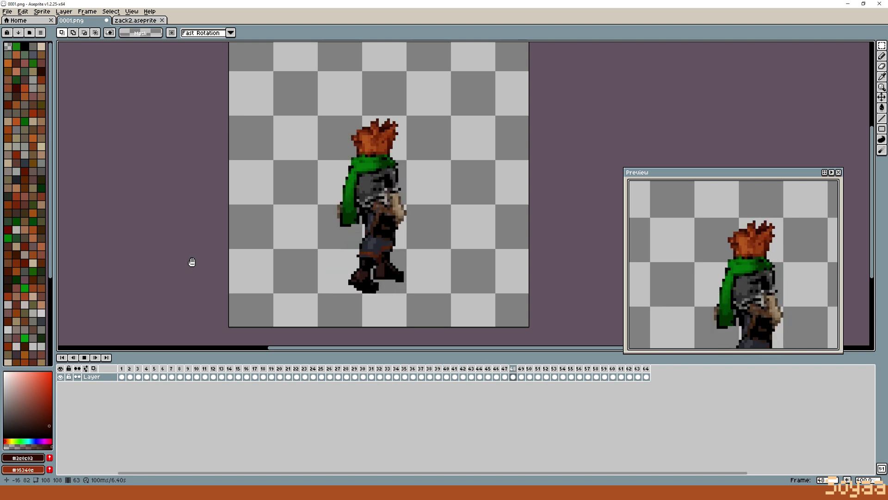
key(Return)
- On frame 2, select the hair tips on both sides of the head and nudge them up 1 pixel
scroll(424, 119, up, 3)
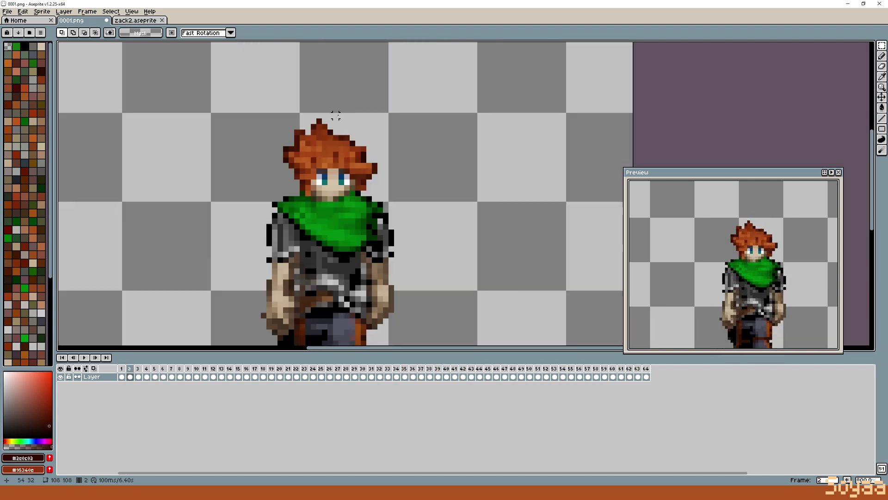
drag(240, 115, 287, 188)
key(Up)
click(425, 134)
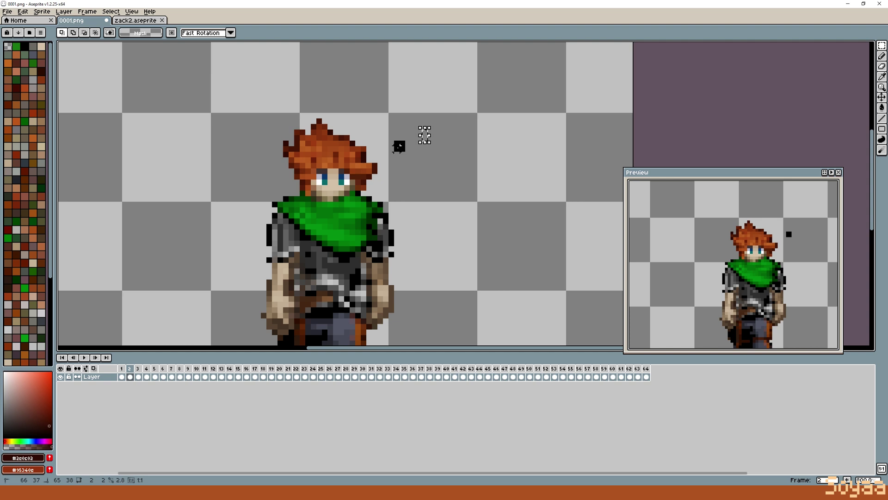
drag(375, 183, 375, 182)
key(Up)
click(446, 182)
- Step ahead to frame 6 and adjust the hair tips on both sides of the head
key(Right)
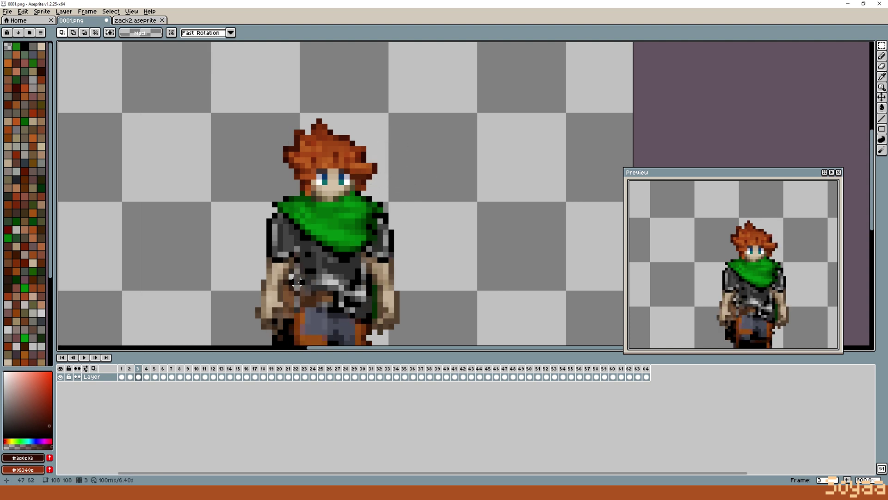
key(Left)
key(Right)
key(Right)
key(Right)
key(Right)
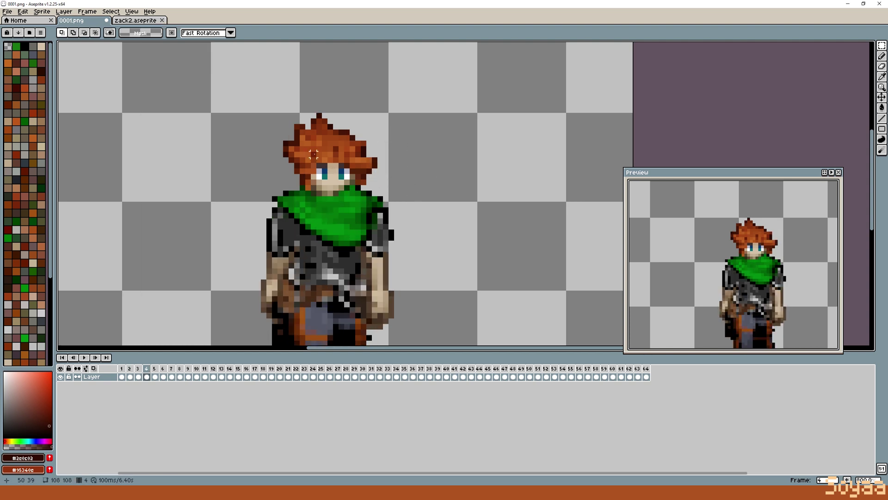
drag(269, 154, 287, 171)
click(408, 153)
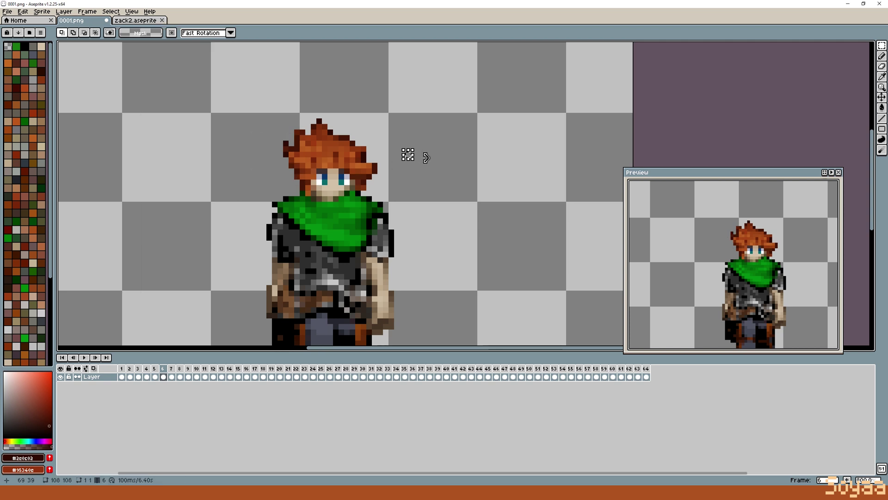
drag(406, 157, 391, 176)
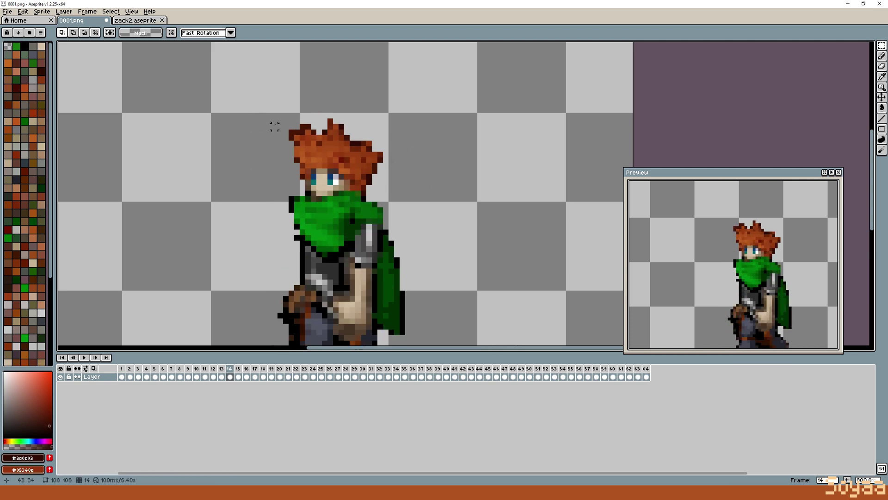
- Step through the frames to frame 50, select the area around the front hair tips, and undo the last change
key(Right)
key(Right)
key(Right)
key(Right)
key(Right)
key(Right)
key(Right)
key(Right)
key(Right)
key(Right)
key(Right)
key(Right)
key(Right)
key(Right)
key(Right)
key(Right)
key(Right)
key(Right)
key(Right)
key(Right)
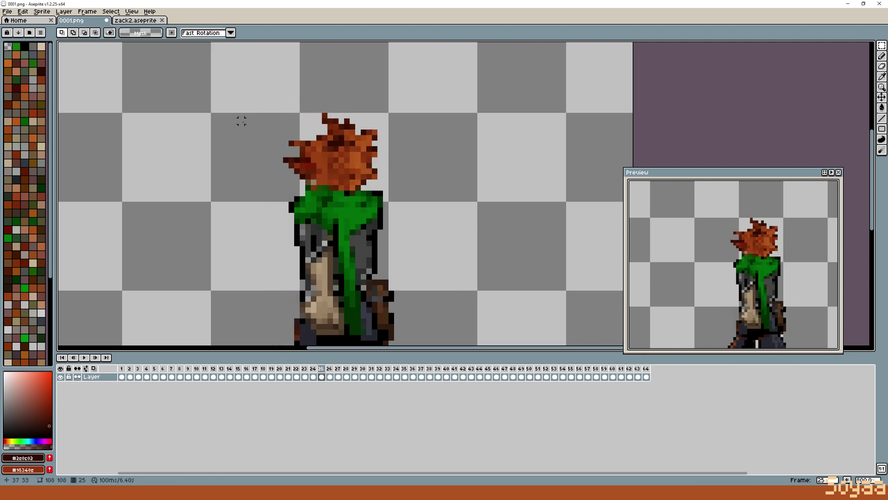
key(Right)
key(Right)
key(Right)
key(Right)
key(Right)
key(Right)
key(Right)
key(Right)
key(Right)
key(Right)
key(Right)
key(Right)
key(Right)
key(Right)
key(Right)
key(Right)
key(Right)
key(Right)
key(Right)
key(Right)
drag(351, 115, 394, 180)
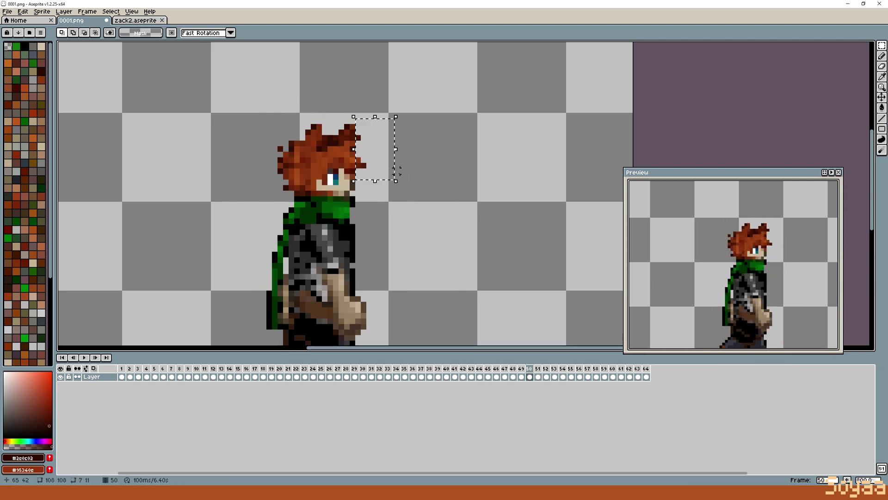
key(ctrl+z)
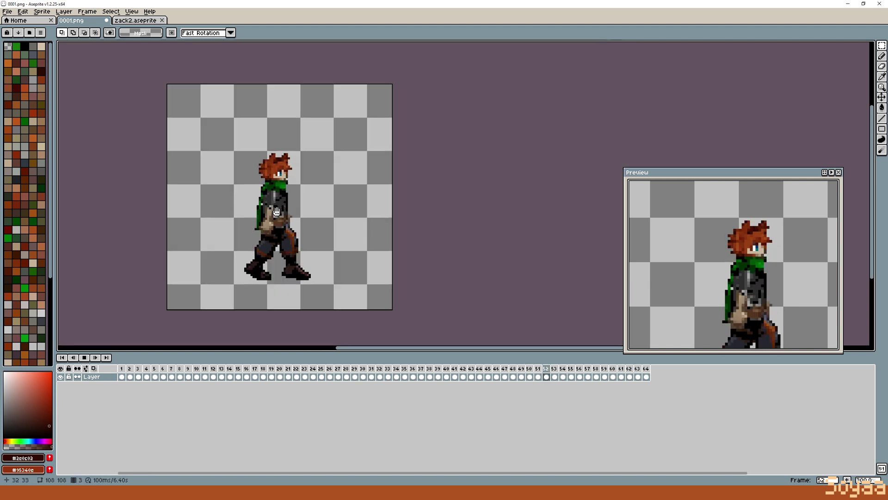
- Select all cels from frame 1 to 64 and apply a Brightness/Contrast adjustment with brightness 20 and contrast 5
scroll(276, 211, up, 2)
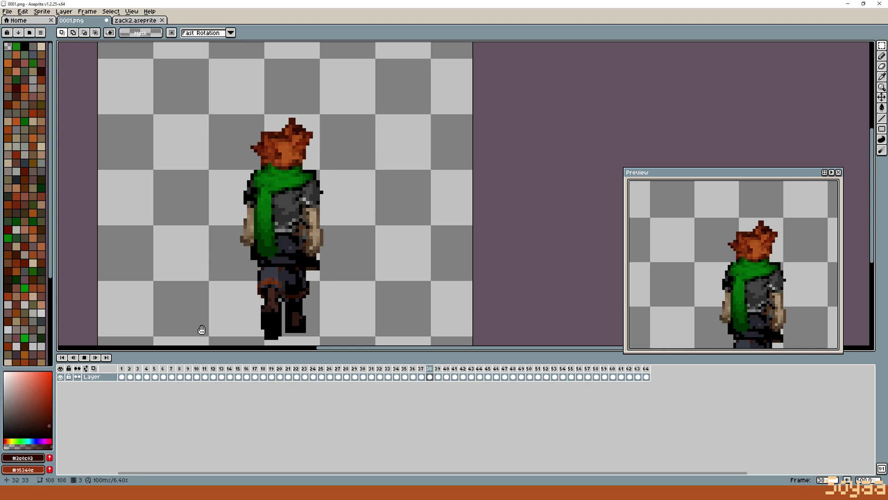
drag(133, 375, 602, 377)
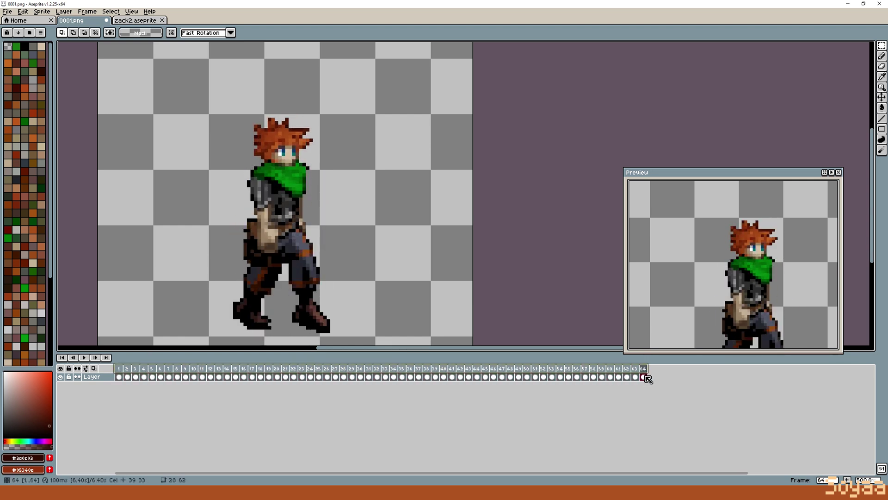
click(22, 11)
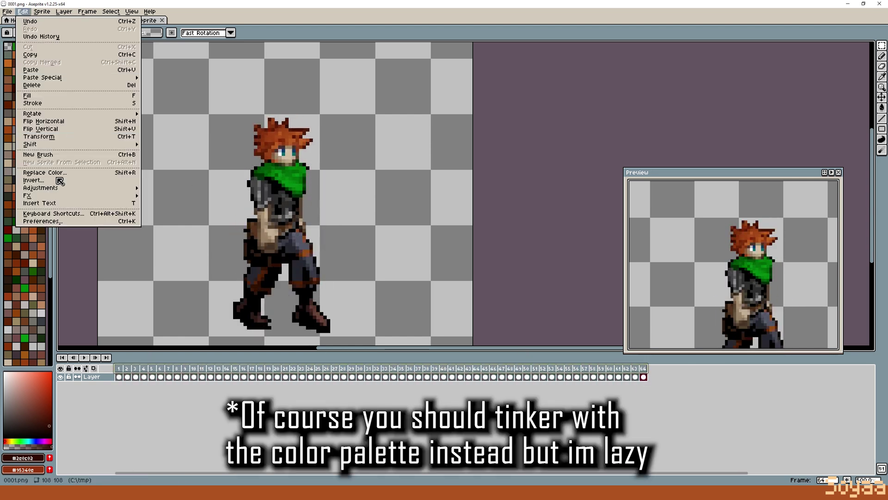
mouse_move(69, 185)
click(176, 188)
click(468, 233)
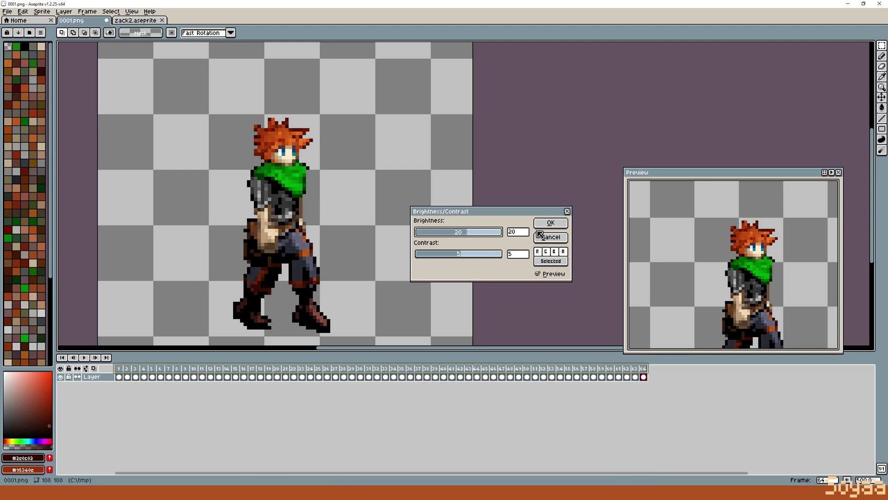
click(541, 224)
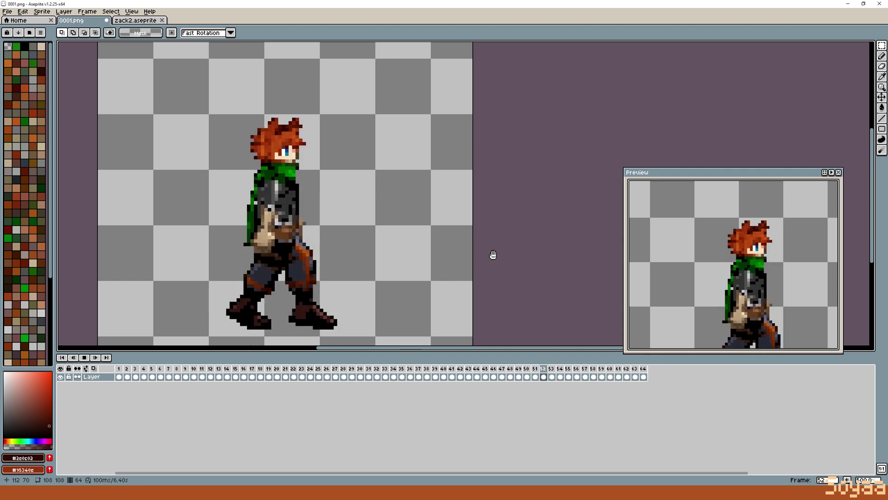
scroll(367, 254, down, 2)
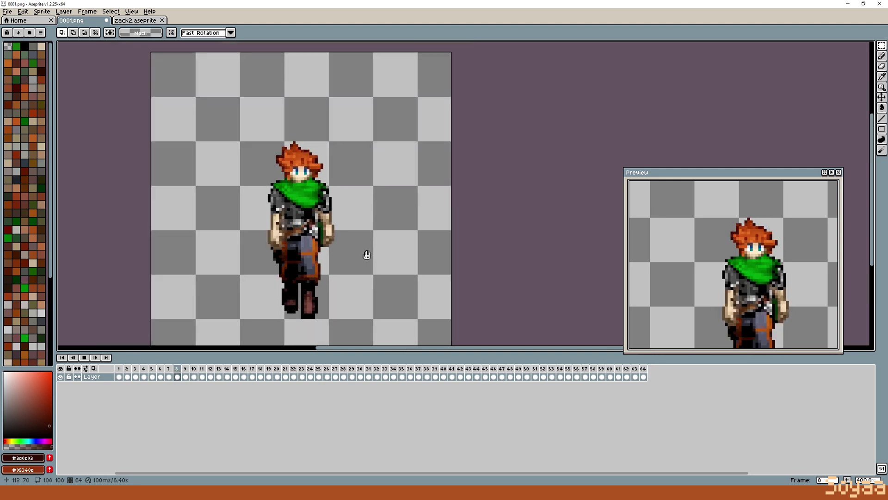